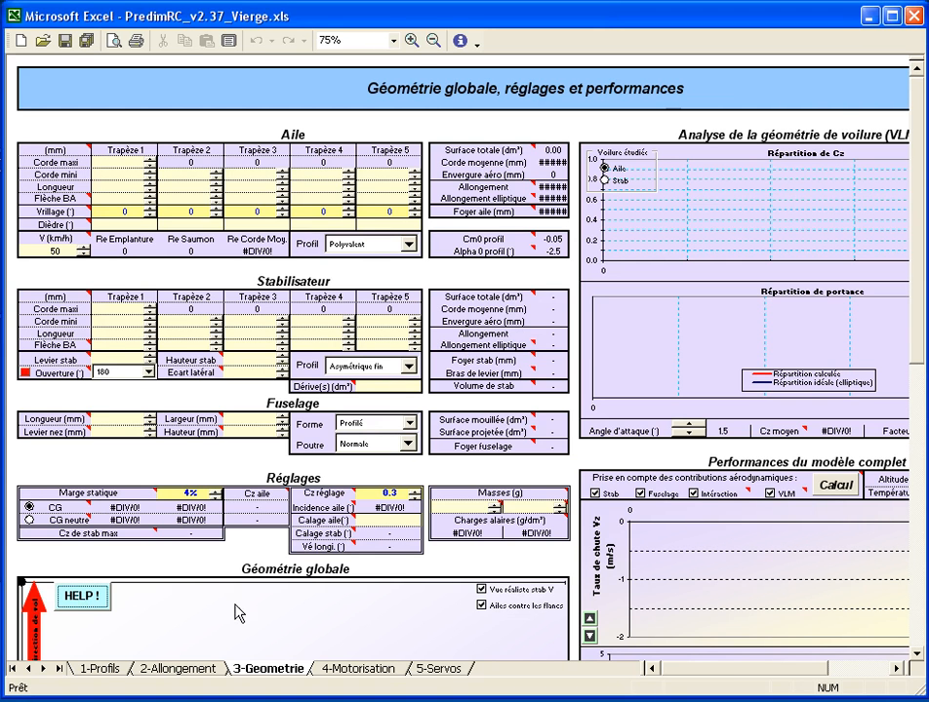
Consult the model geometry glossary and the airfoil polars sheet, returning to the 3-Geometrie sheet.
click(82, 596)
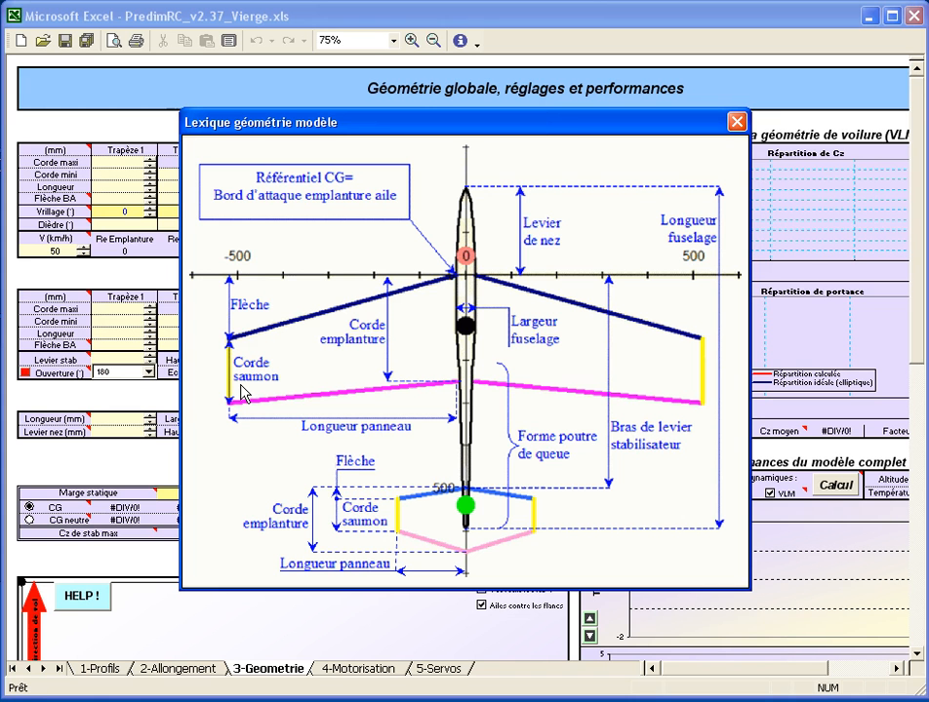
click(738, 122)
mouse_move(446, 392)
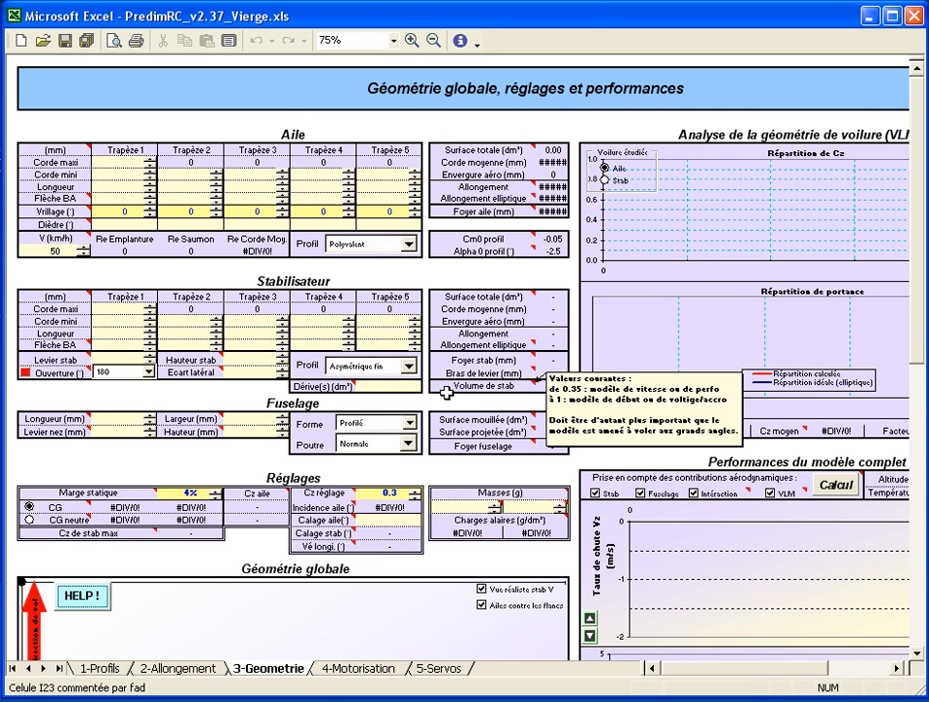
click(102, 669)
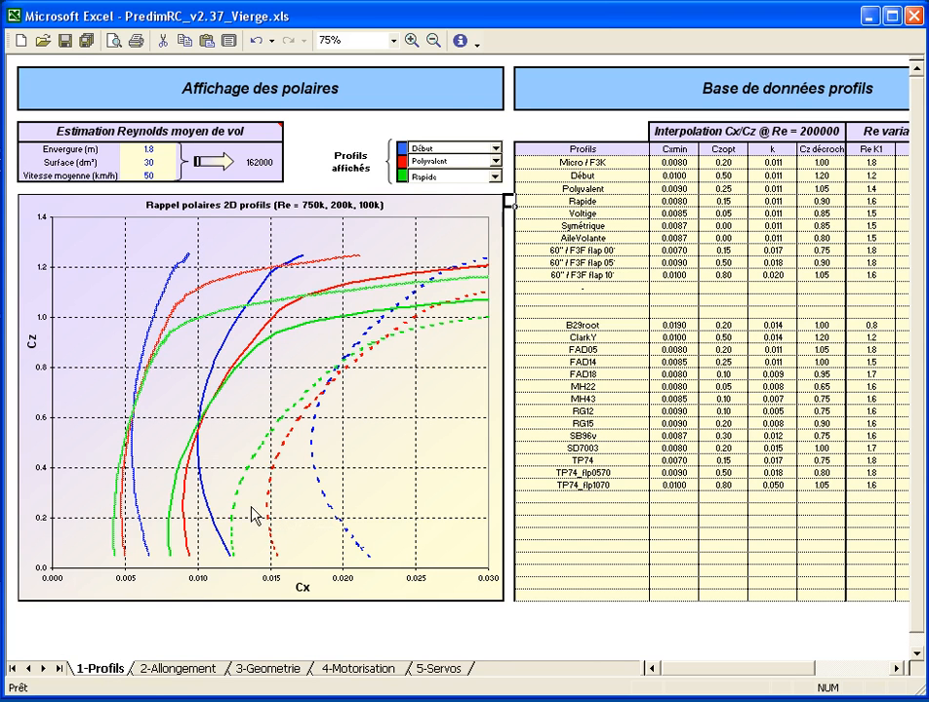
click(274, 671)
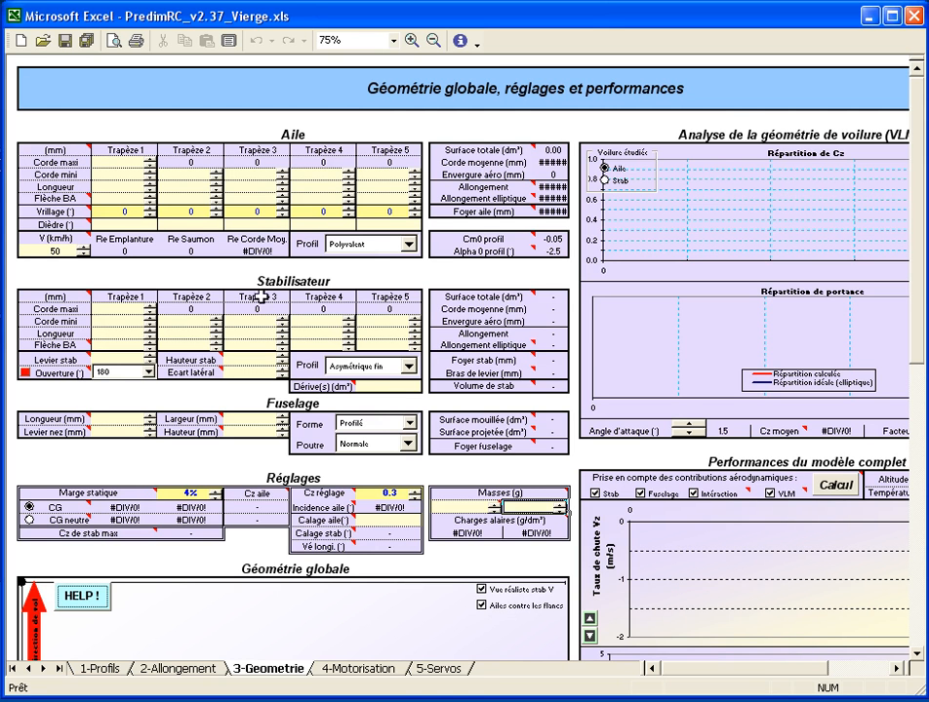
Enter the wing's Trapèze 1 dimensions: maximum chord 160 mm, minimum chord 160 mm and length 140 mm.
click(127, 163)
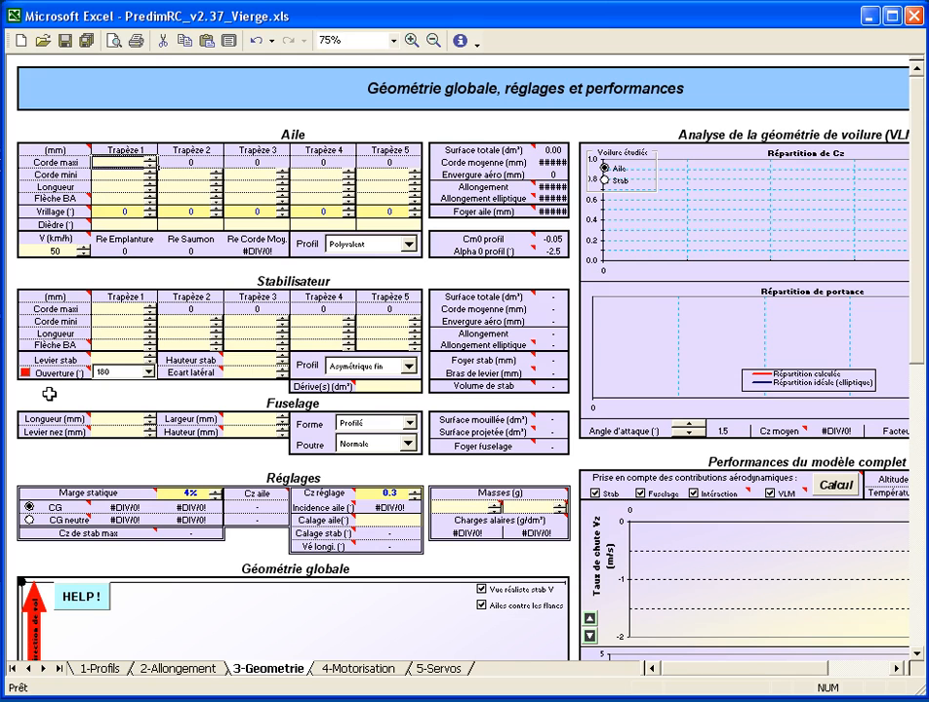
text(160)
key(Return)
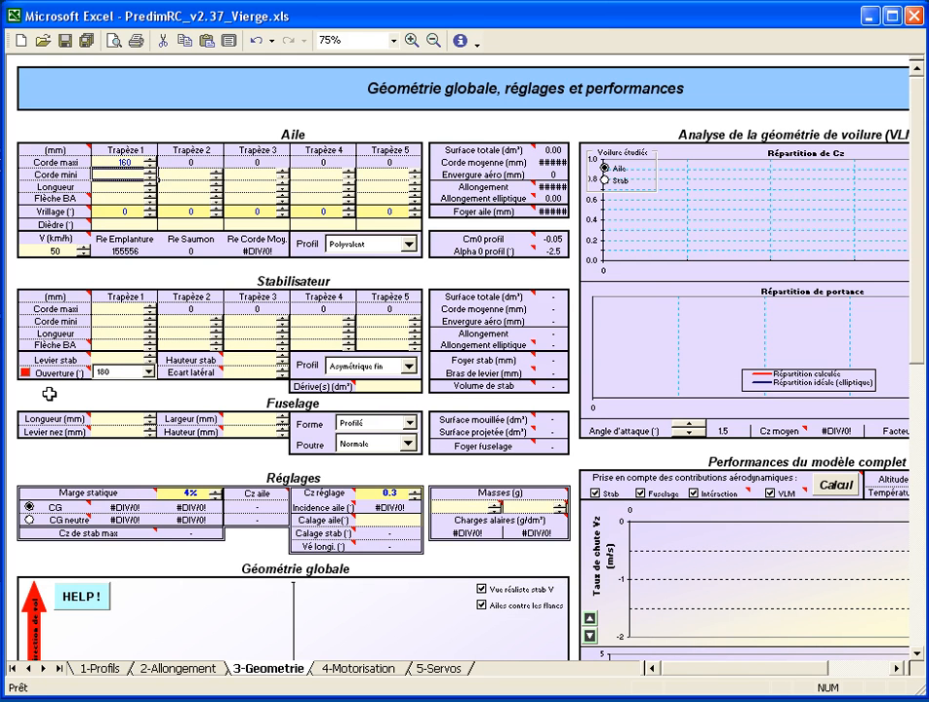
text(160)
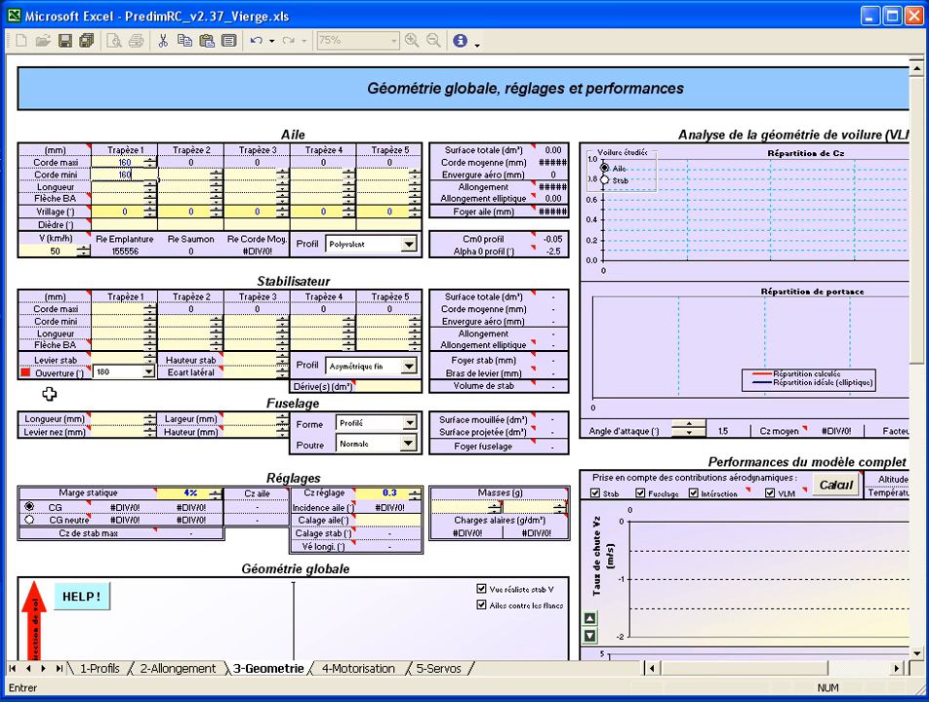
key(Return)
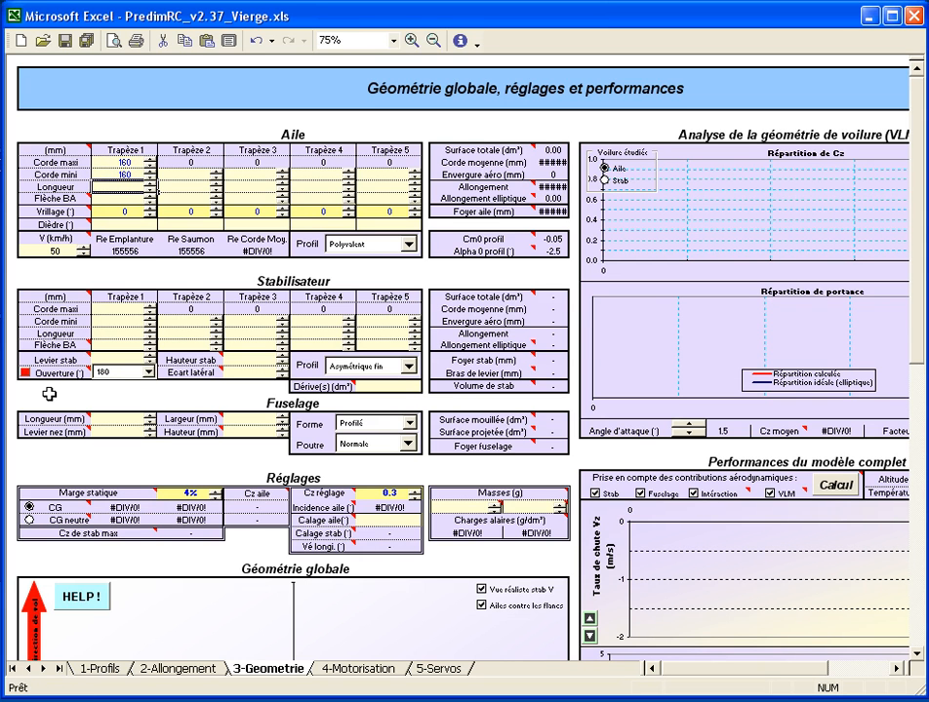
text(140)
key(Return)
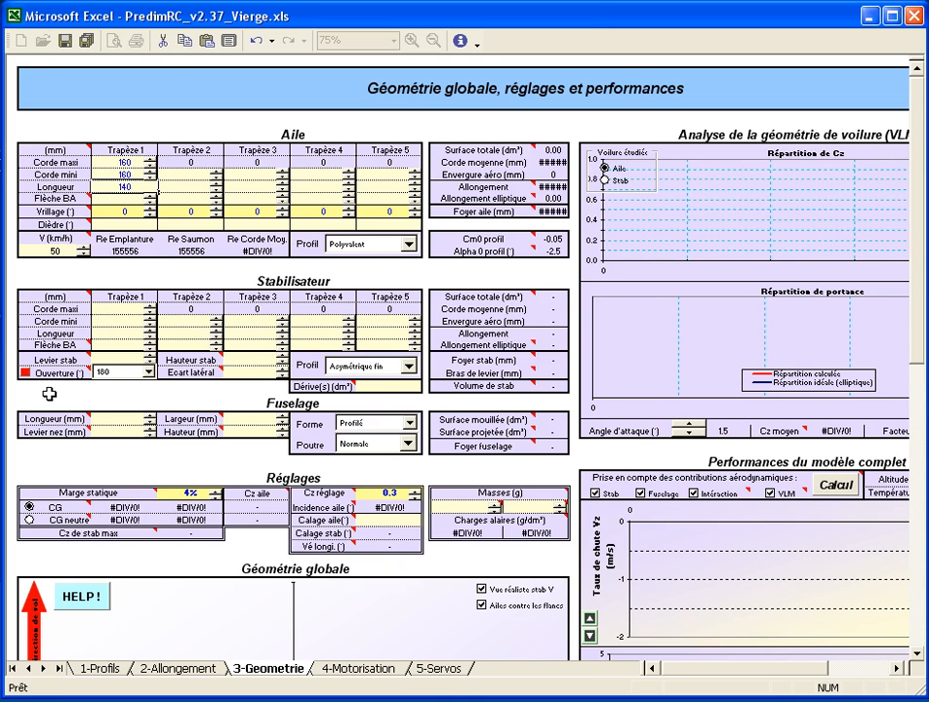
Set the wing's Trapèze 1 leading-edge sweep (Flèche BA) to 0 and its dihedral to 0, leaving the twist as is.
text(0)
key(Return)
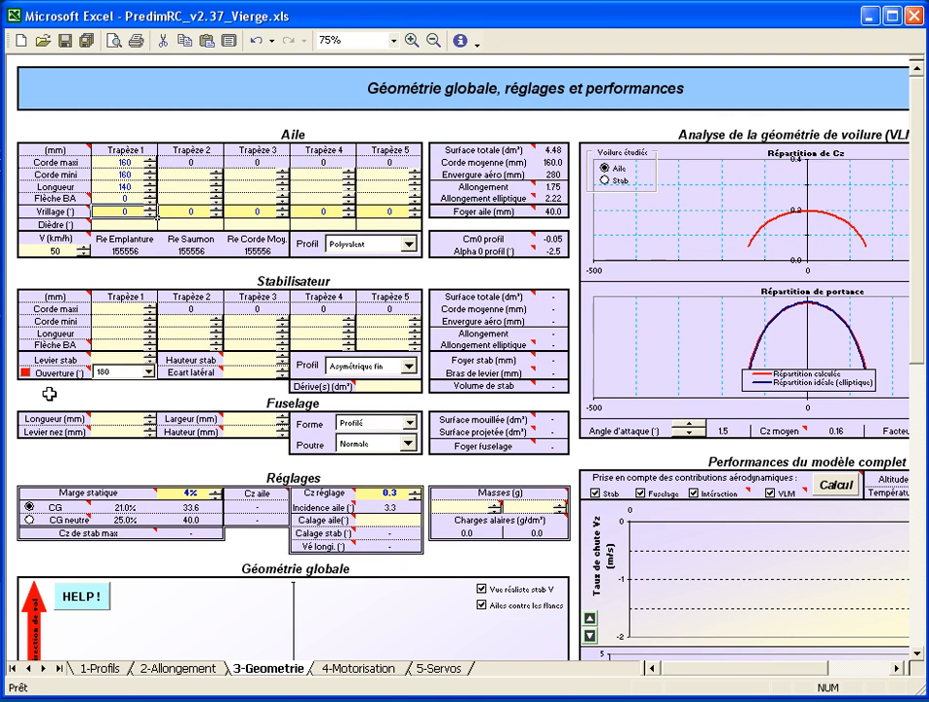
key(Return)
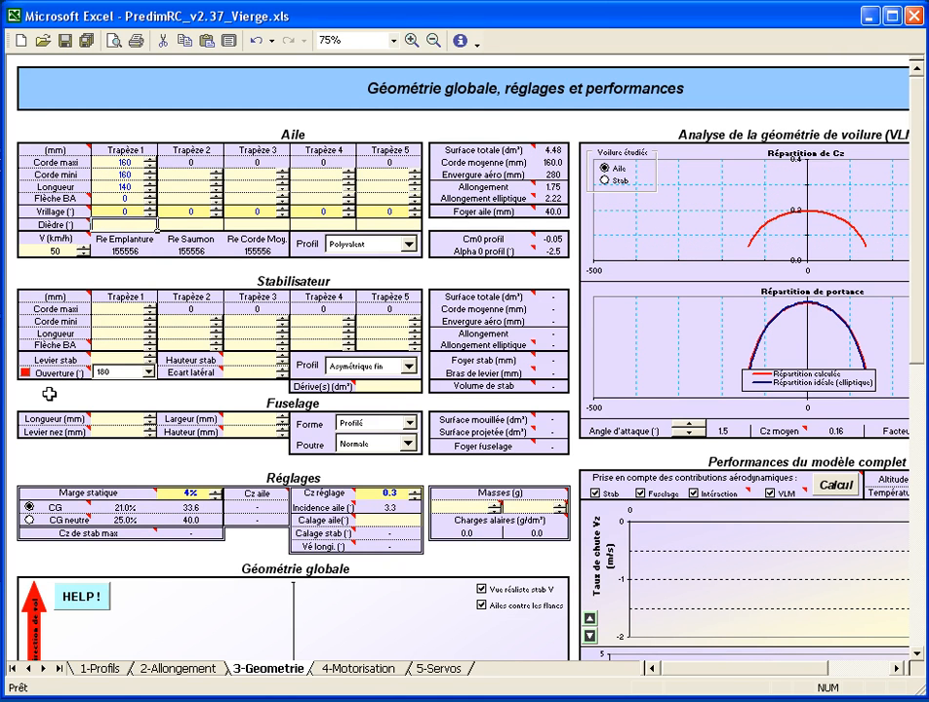
text(0)
key(Return)
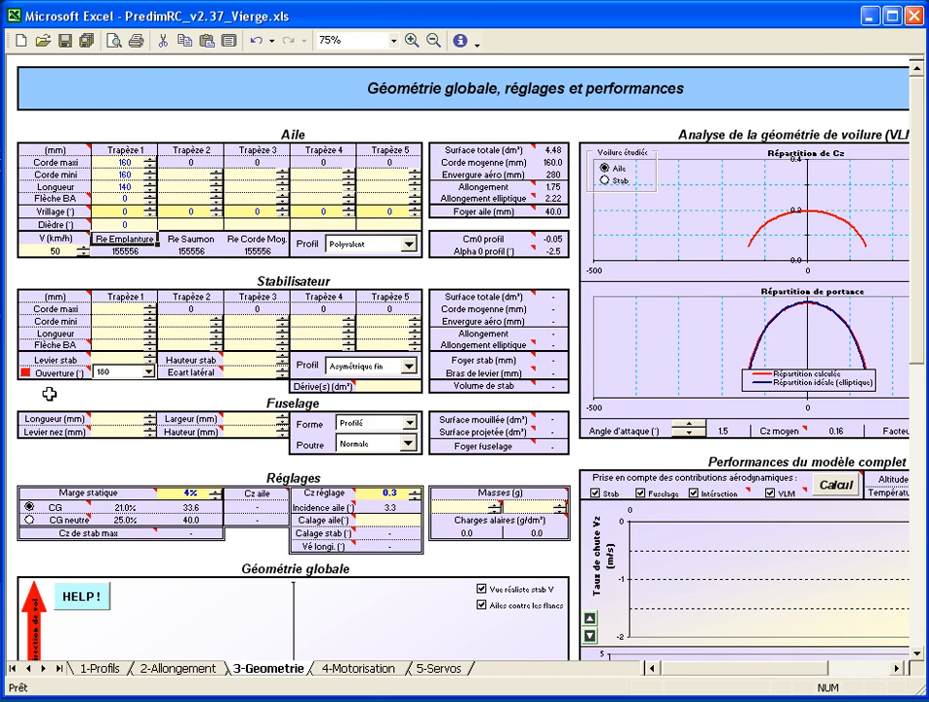
Examine the wing's plan view, the usual wing loading notes and the VLM lift distribution charts.
scroll(230, 424, down, 6)
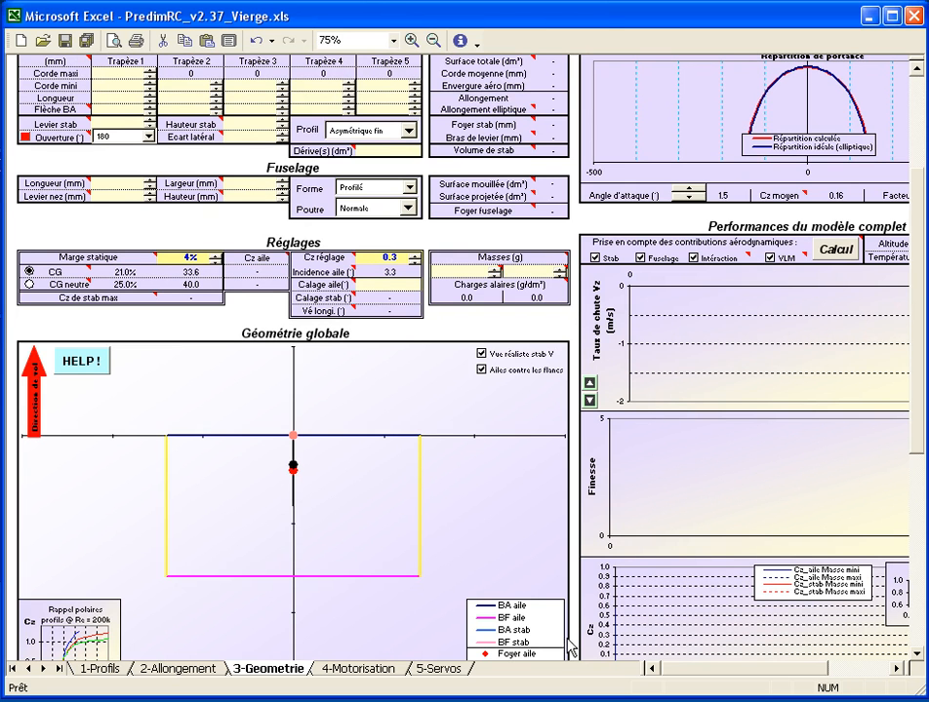
drag(719, 670, 756, 670)
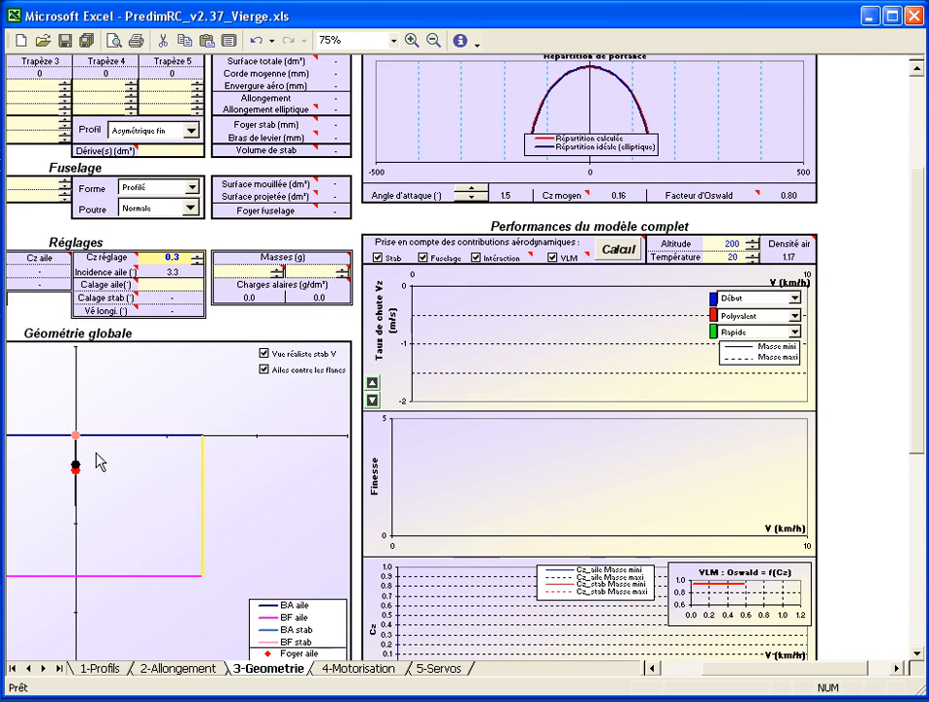
scroll(293, 454, up, 3)
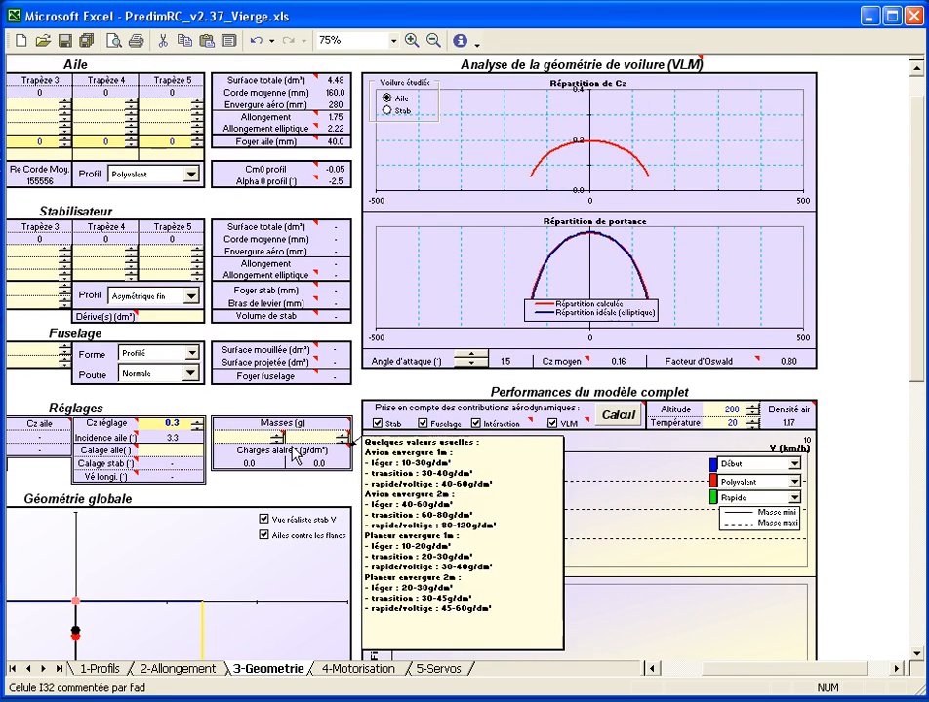
click(651, 668)
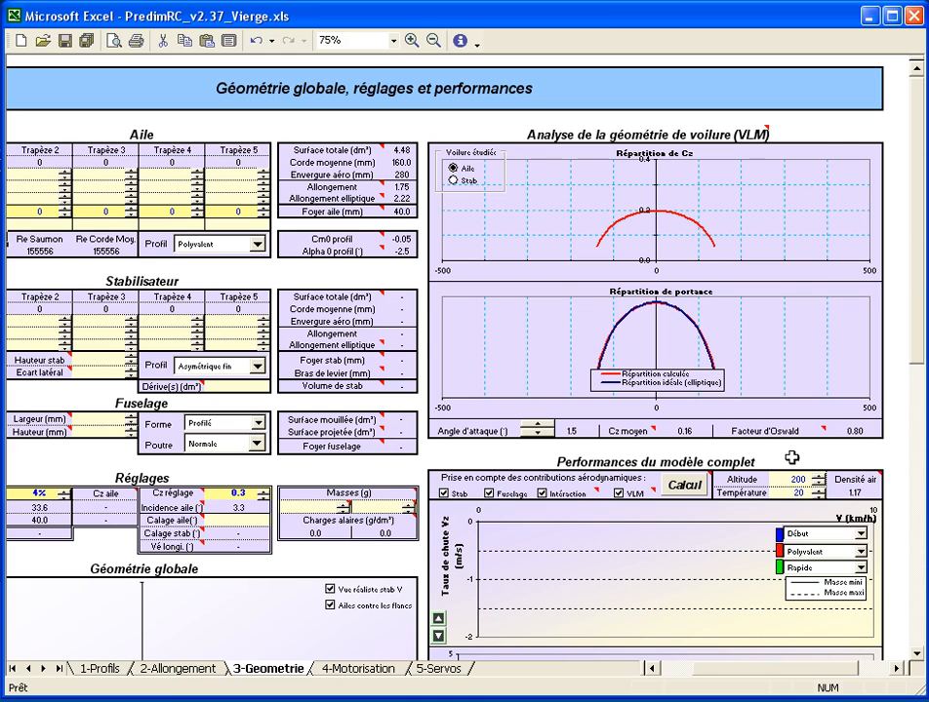
mouse_move(773, 432)
drag(715, 677, 683, 671)
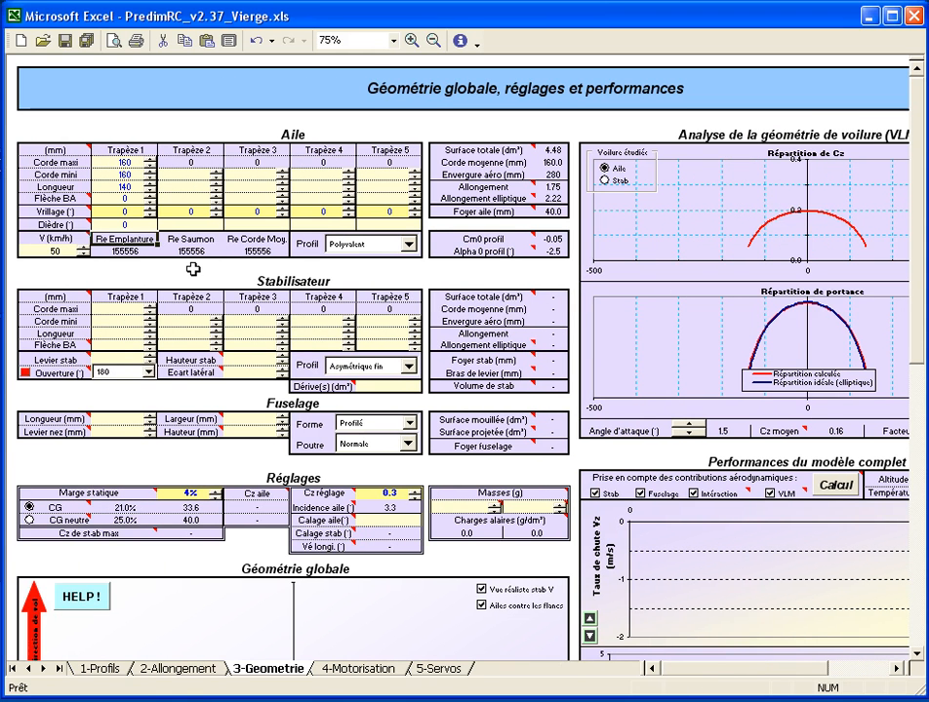
Set the wing's Trapèze 2 length to 350 mm and its minimum chord to 100 mm.
click(180, 186)
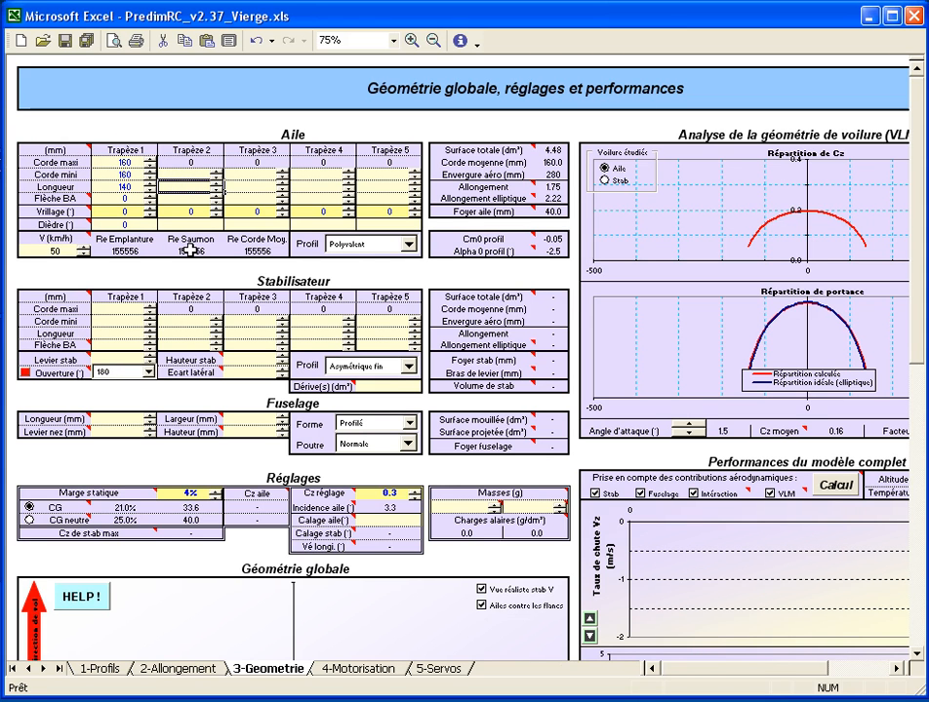
text(350)
key(Return)
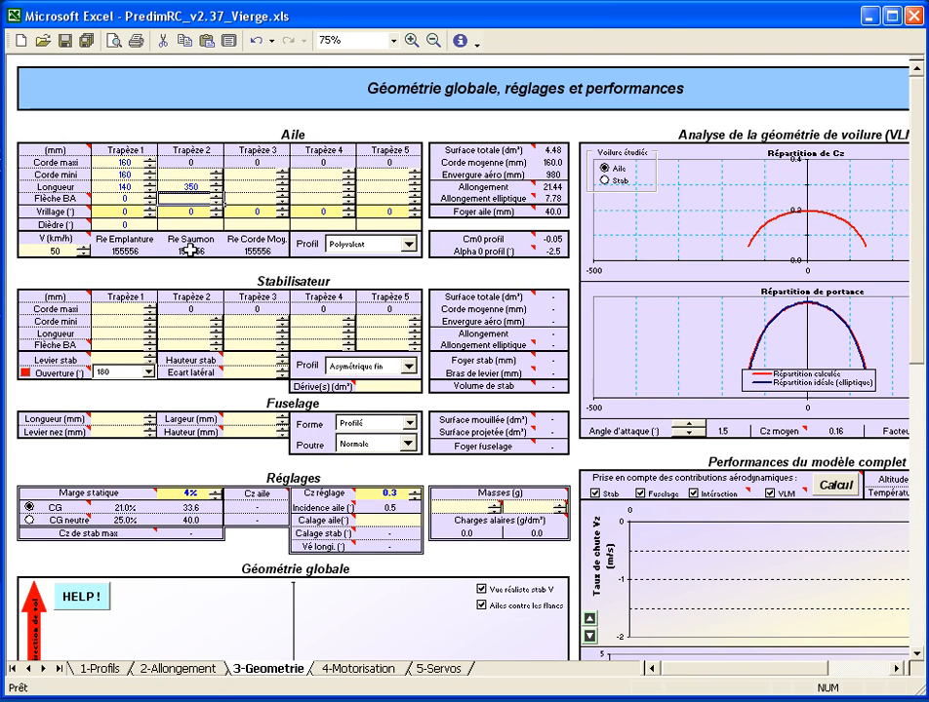
key(Up)
key(Up)
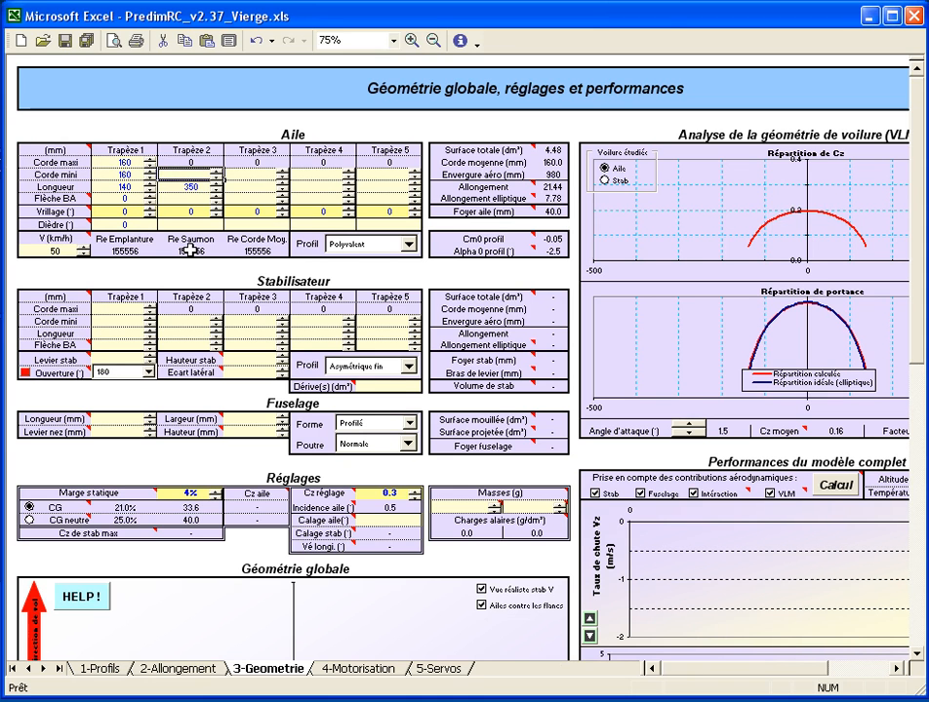
text(100)
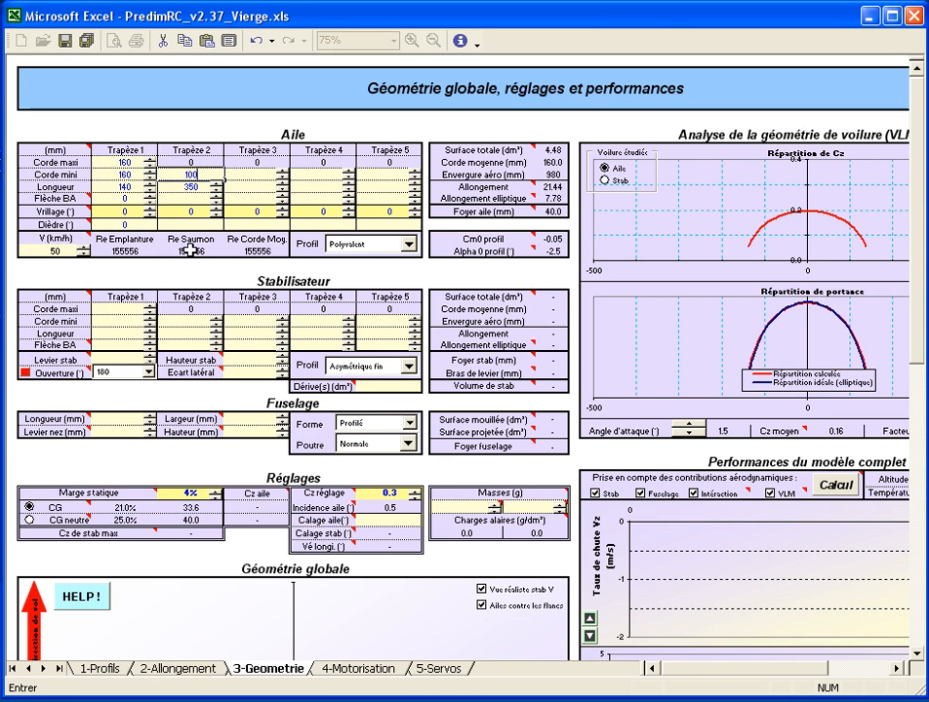
key(Return)
Set the wing's Trapèze 2 leading-edge sweep (Flèche BA) to 0 and its dihedral to 3 degrees.
key(Return)
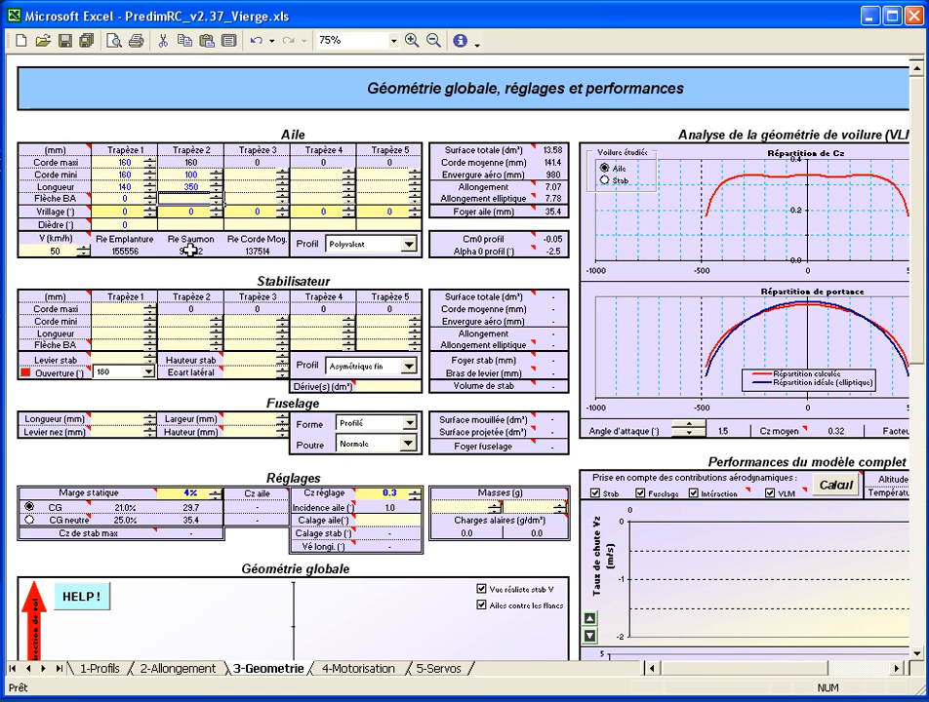
text(0)
key(Return)
key(Return)
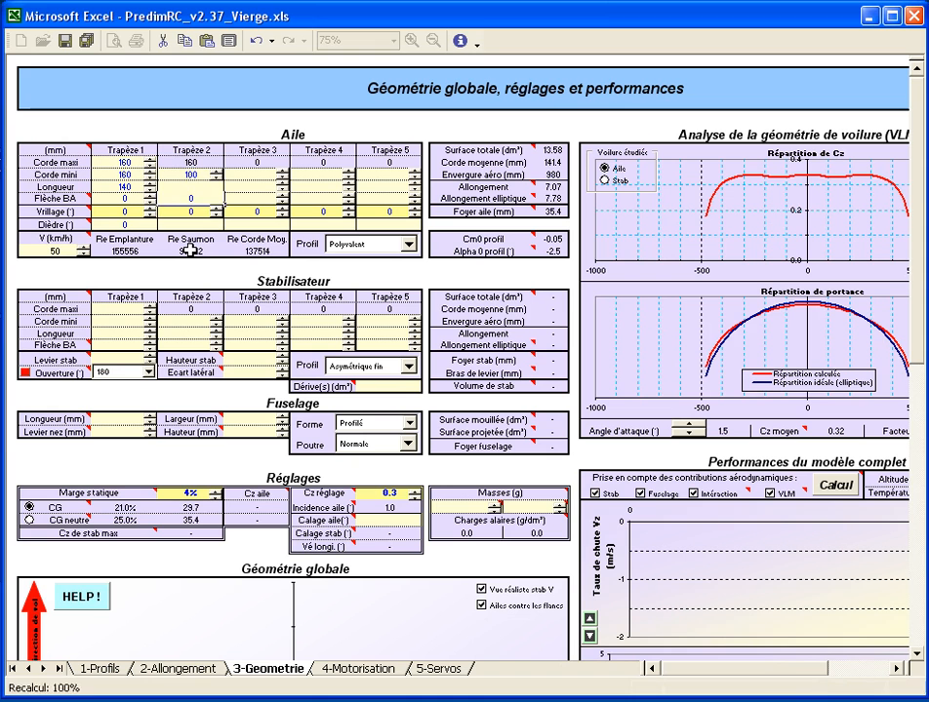
text(3)
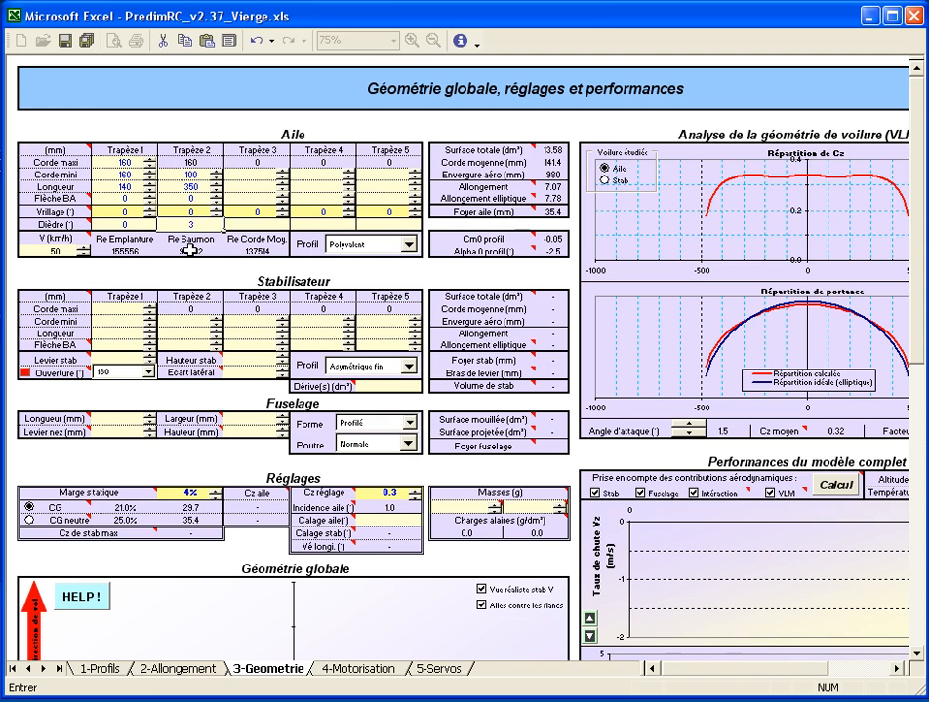
key(Return)
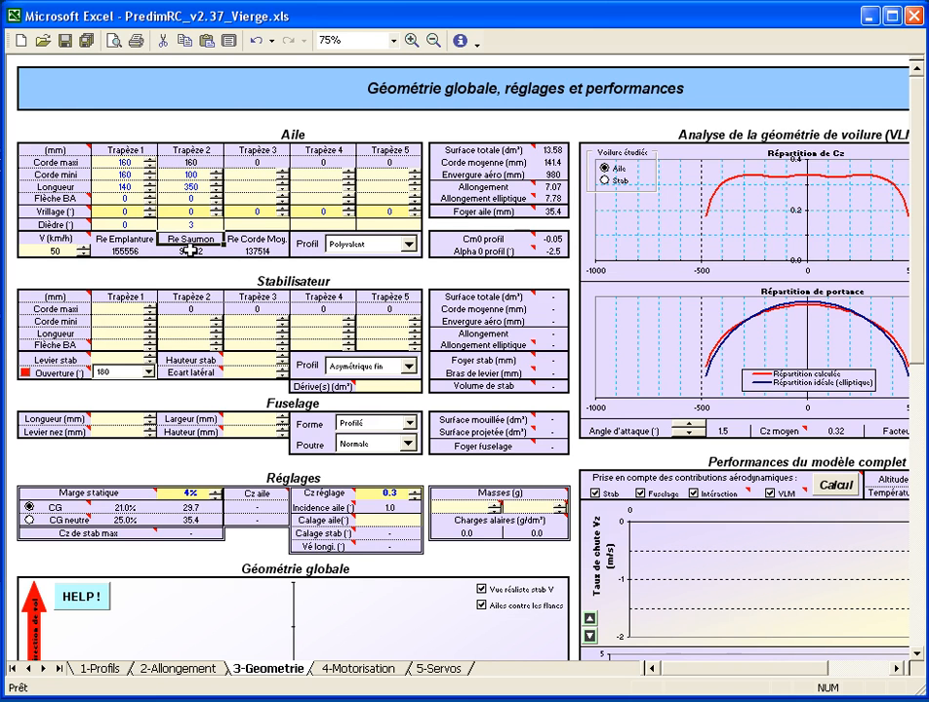
Examine the two-panel wing outline, the wing's speed field and the servo sizing sheet, returning to the 3-Geometrie sheet.
mouse_move(73, 226)
scroll(344, 269, down, 5)
scroll(333, 278, up, 3)
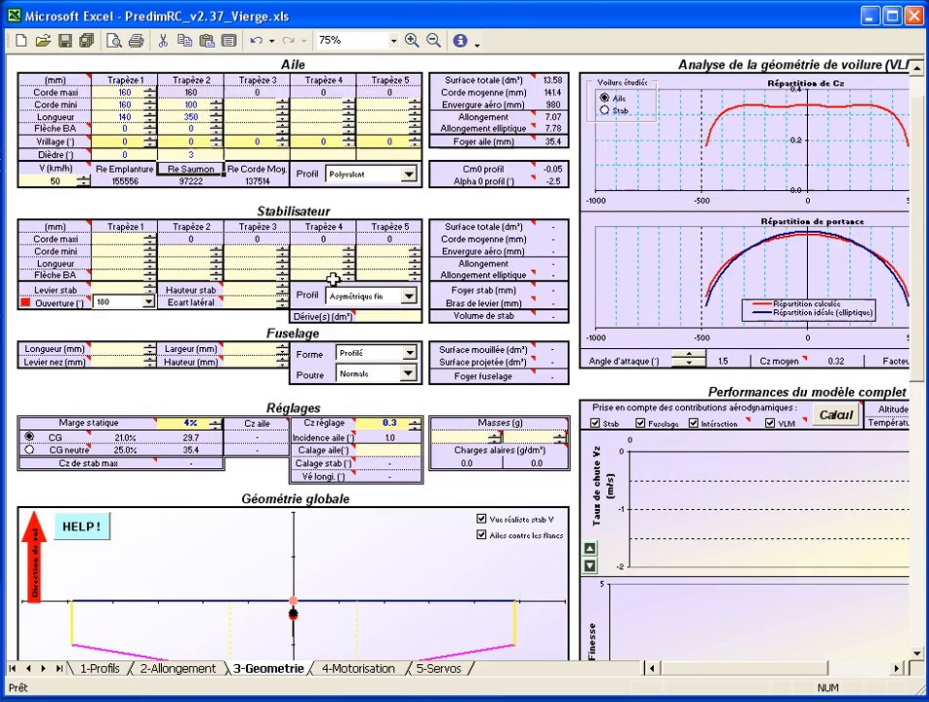
scroll(334, 280, up, 2)
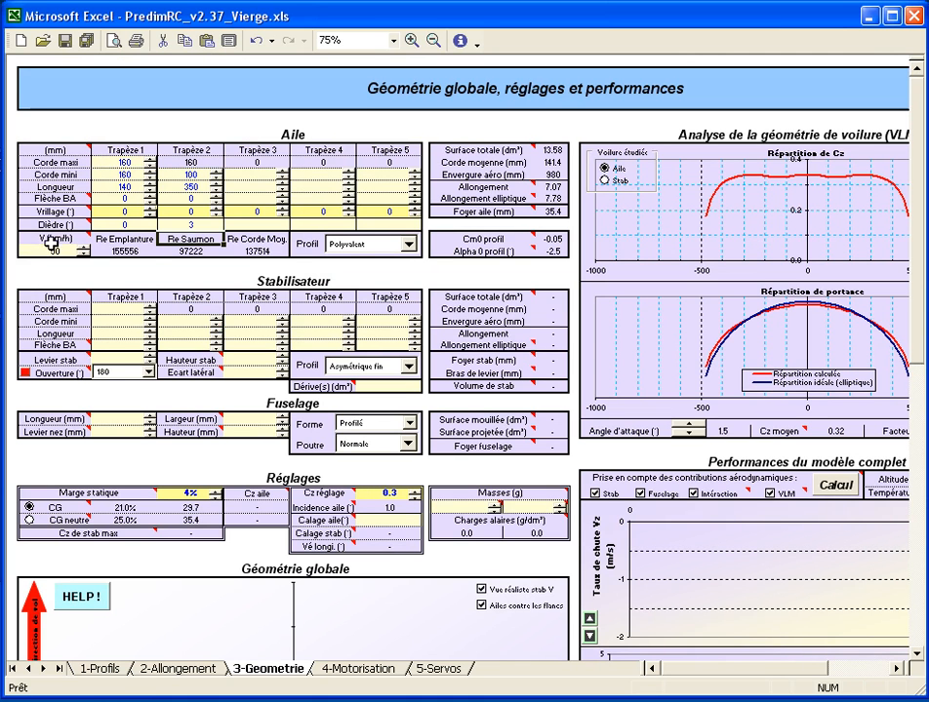
mouse_move(51, 244)
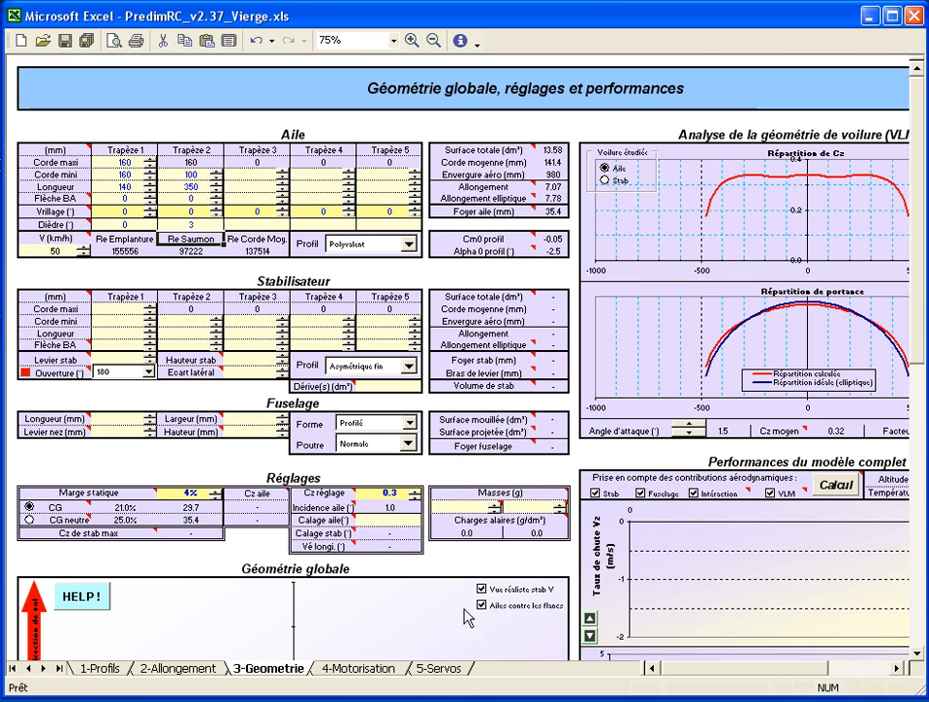
click(445, 669)
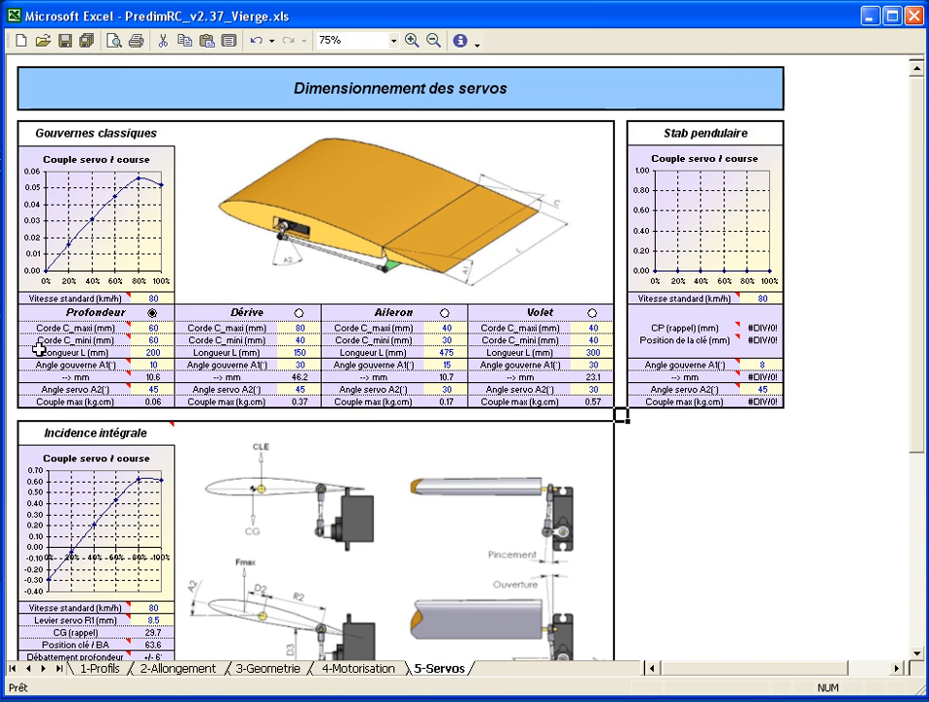
mouse_move(75, 299)
click(279, 669)
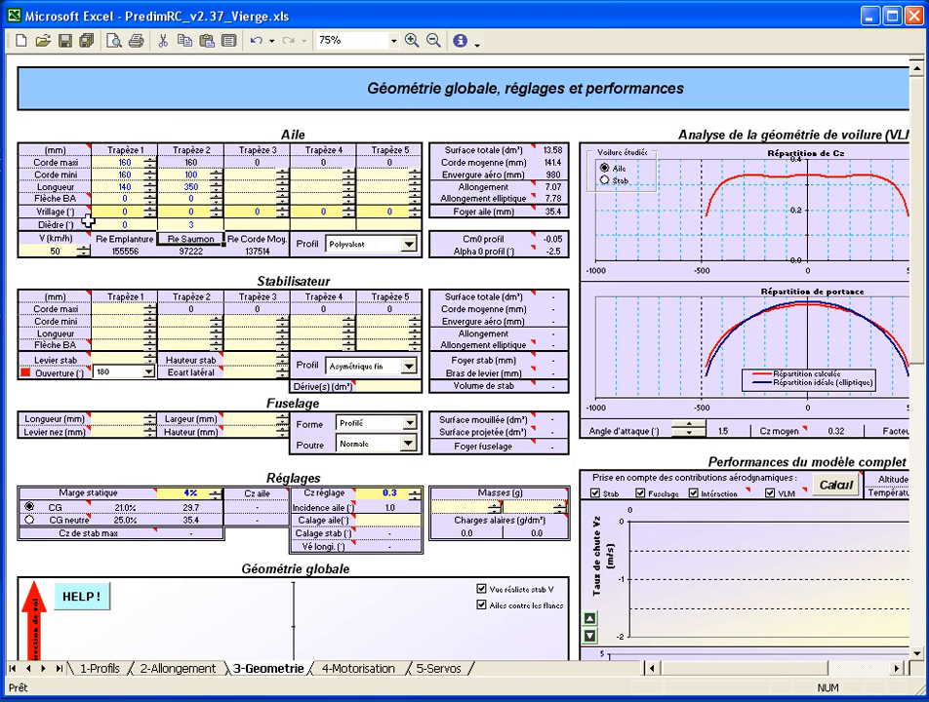
Set the wing's speed V to 60 km/h and review the VLM Cz and lift distribution charts.
click(84, 249)
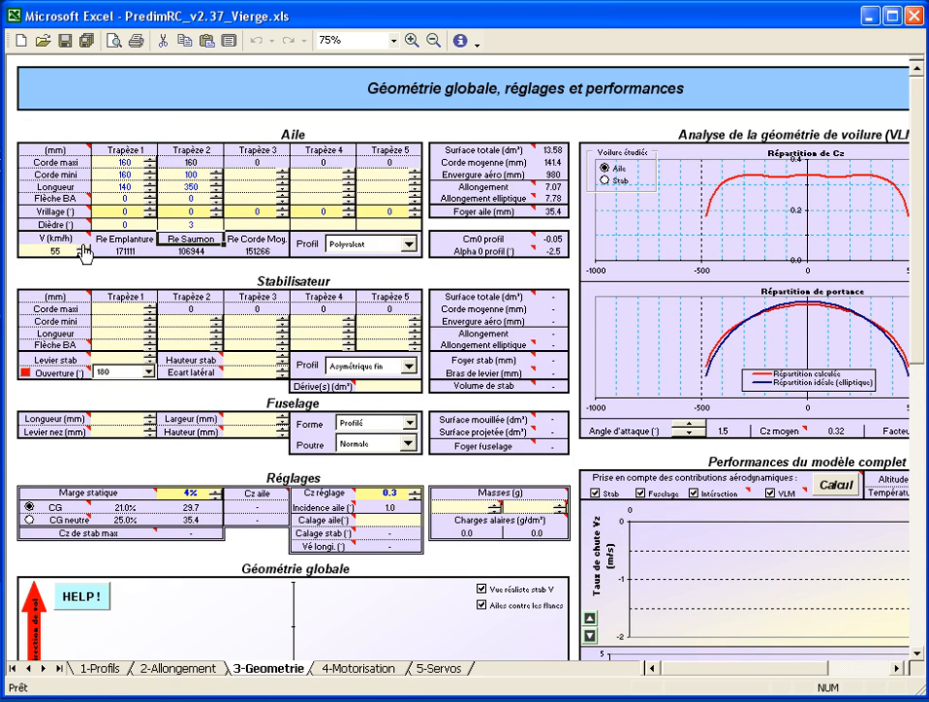
click(84, 248)
click(84, 249)
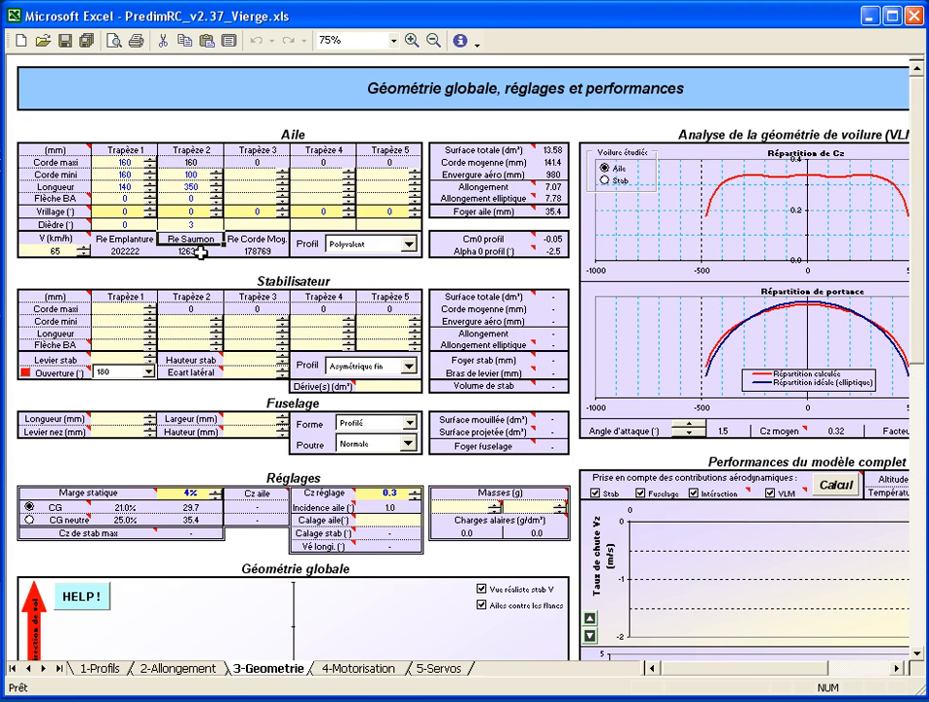
click(84, 256)
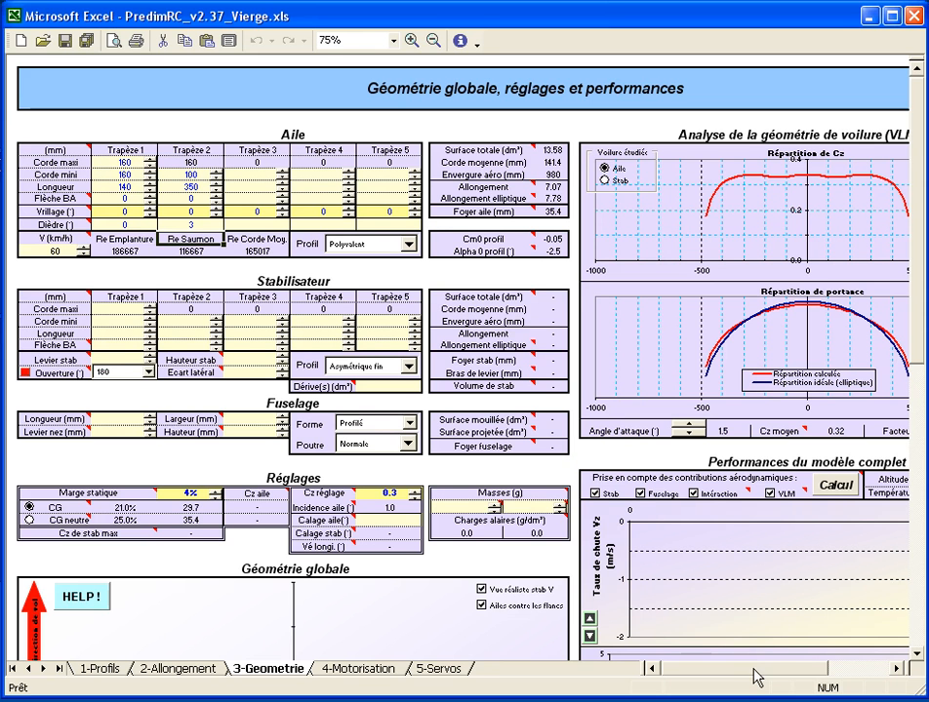
drag(751, 675, 778, 673)
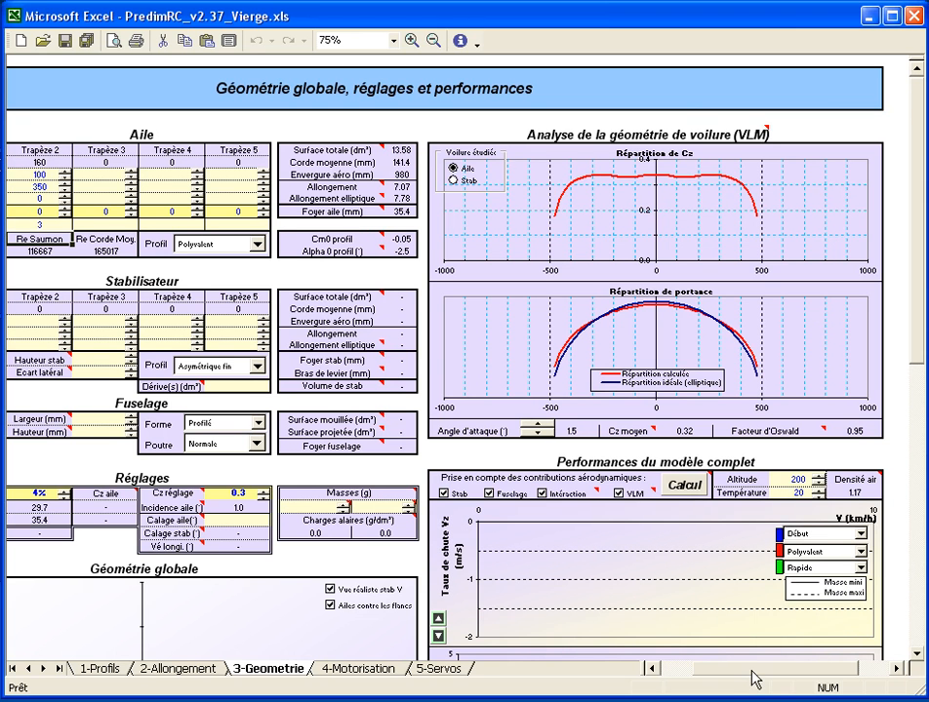
drag(751, 670, 722, 671)
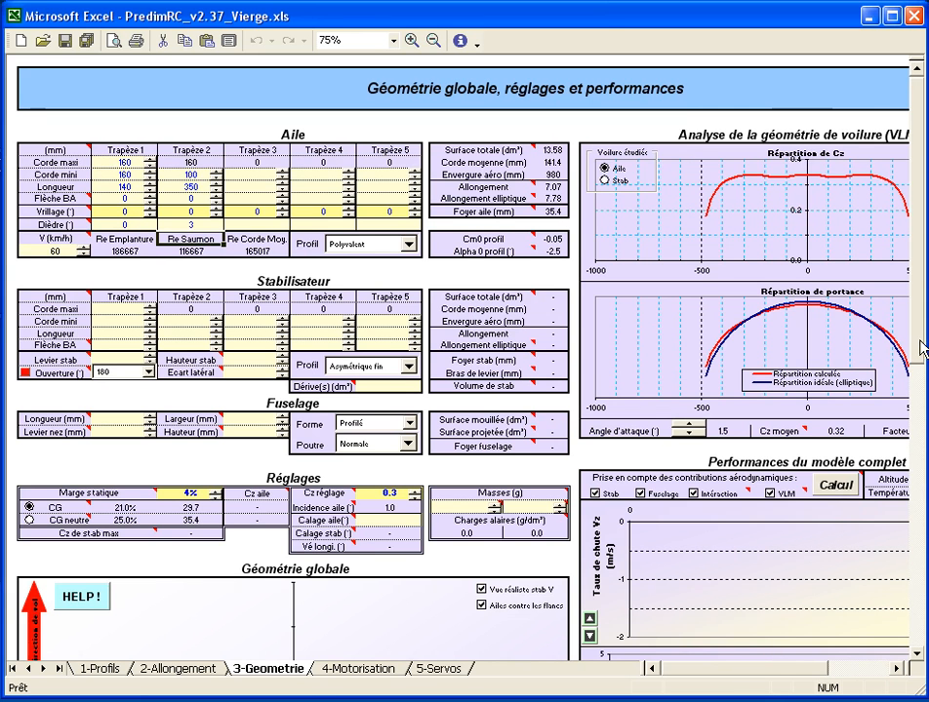
Examine the wing's plan view, the full-model performance charts, and the stabiliser, fuselage and settings tables on the 3-Geometrie sheet.
drag(921, 346, 920, 405)
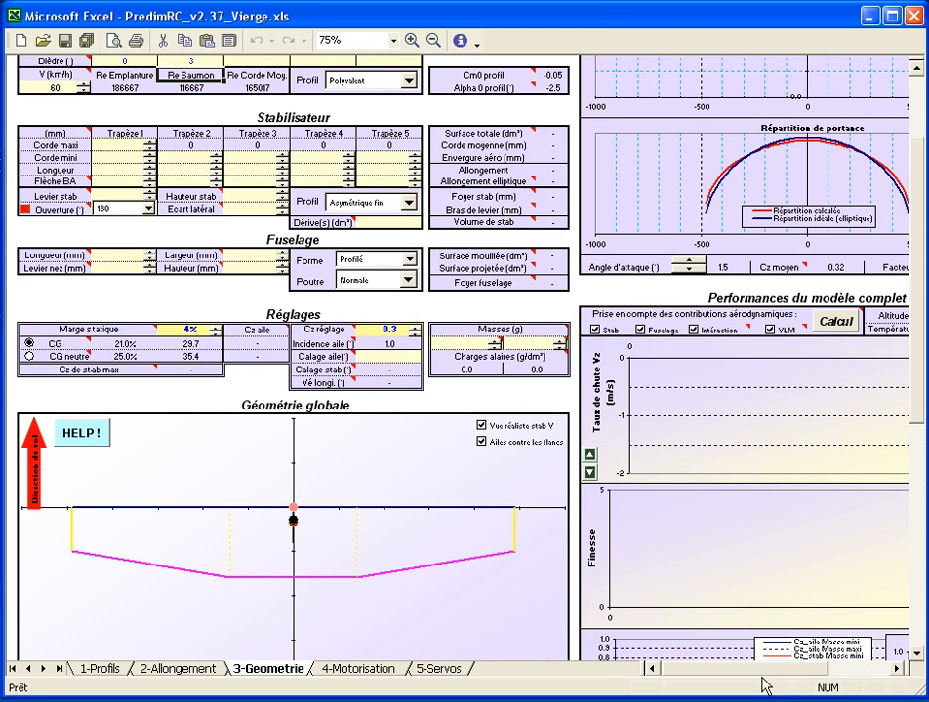
click(795, 670)
click(780, 671)
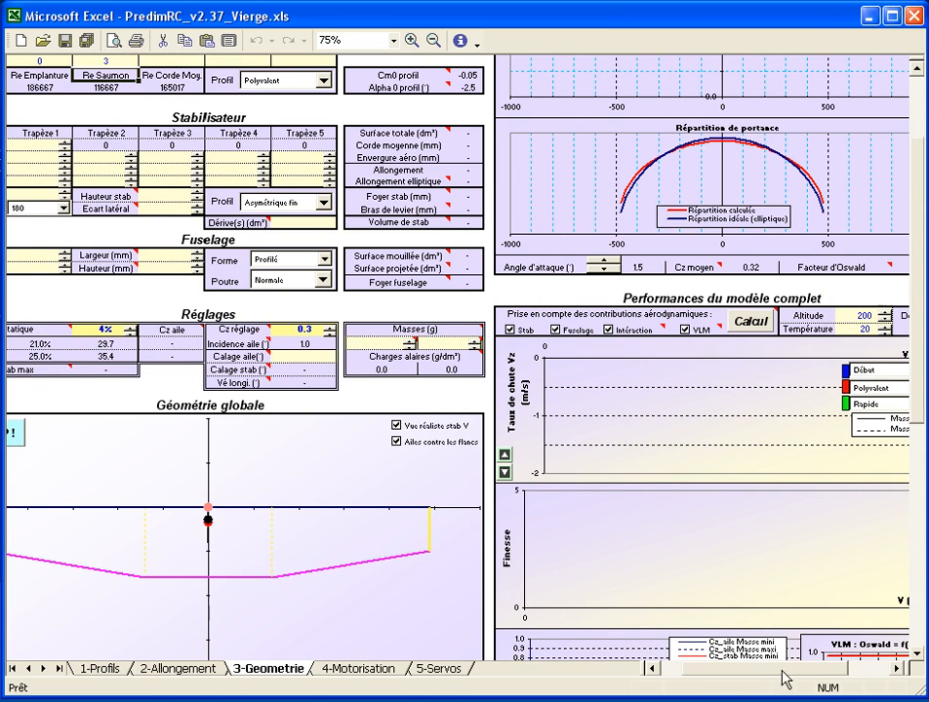
click(736, 671)
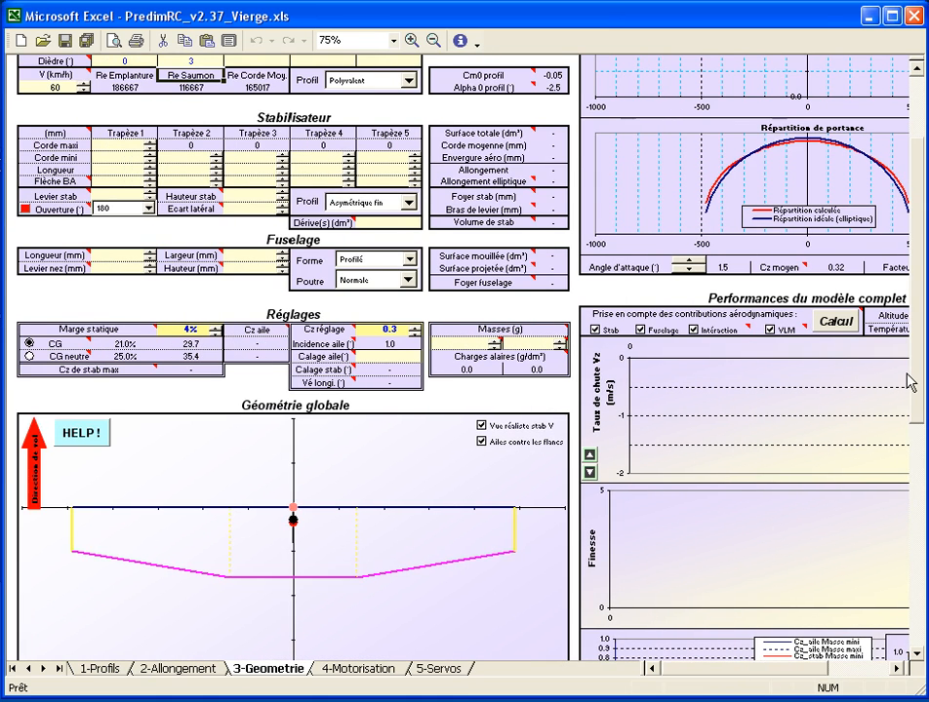
scroll(912, 382, up, 1)
scroll(912, 380, up, 2)
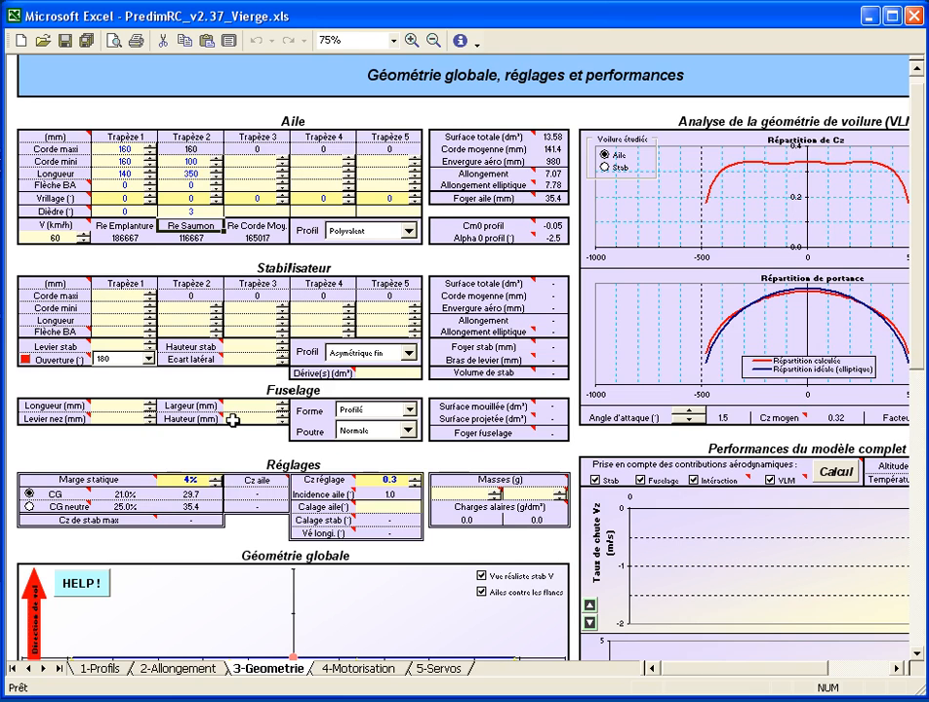
scroll(244, 427, down, 4)
scroll(244, 427, up, 2)
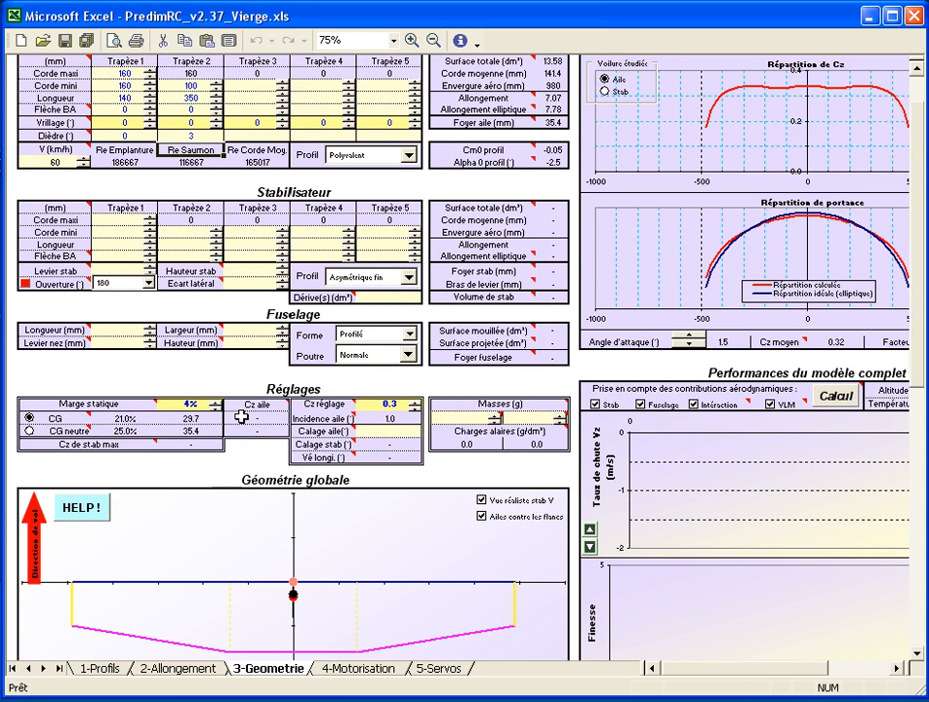
Set the stabiliser's Trapèze 1 maximum chord to 90 mm and its minimum chord to 70 mm.
click(121, 219)
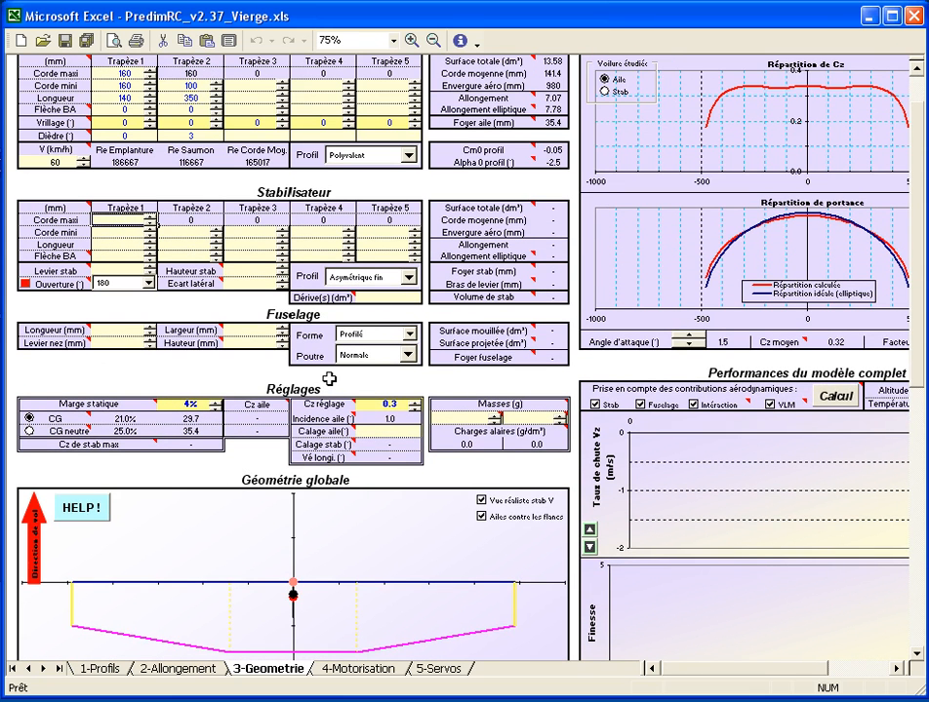
text(90)
key(Return)
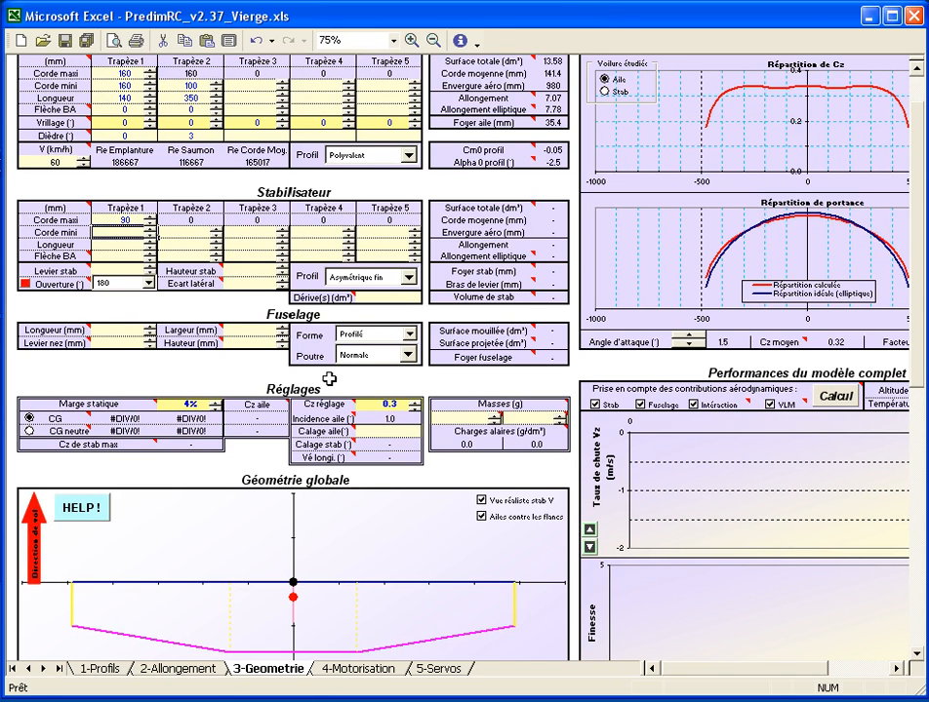
text(70)
key(Return)
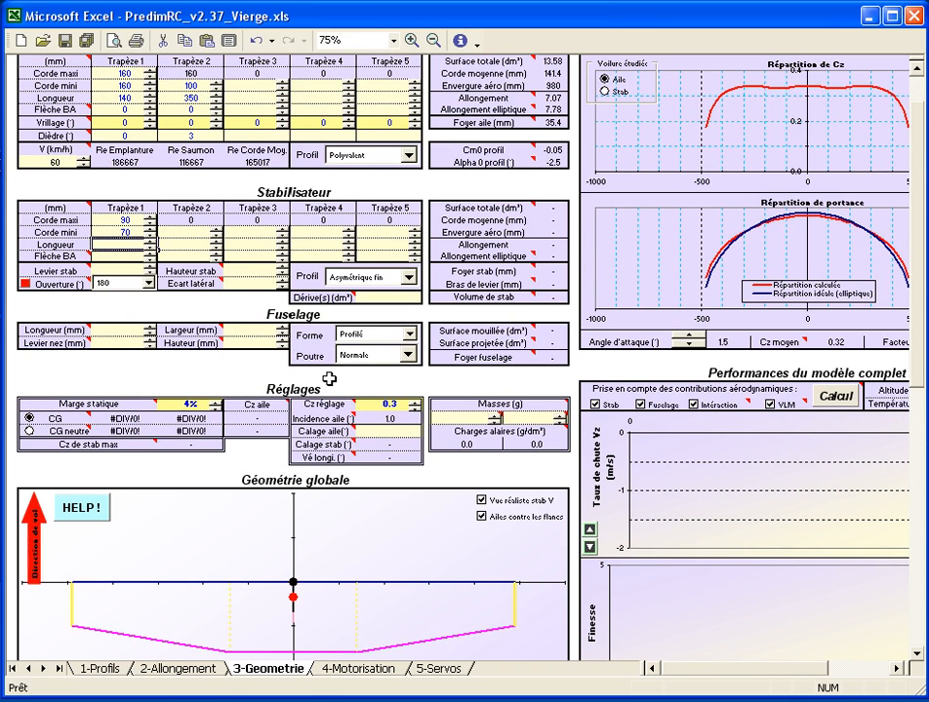
Set the stabiliser's Trapèze 1 length to 140 mm and its leading-edge sweep (Flèche BA) to 20 mm.
text(14)
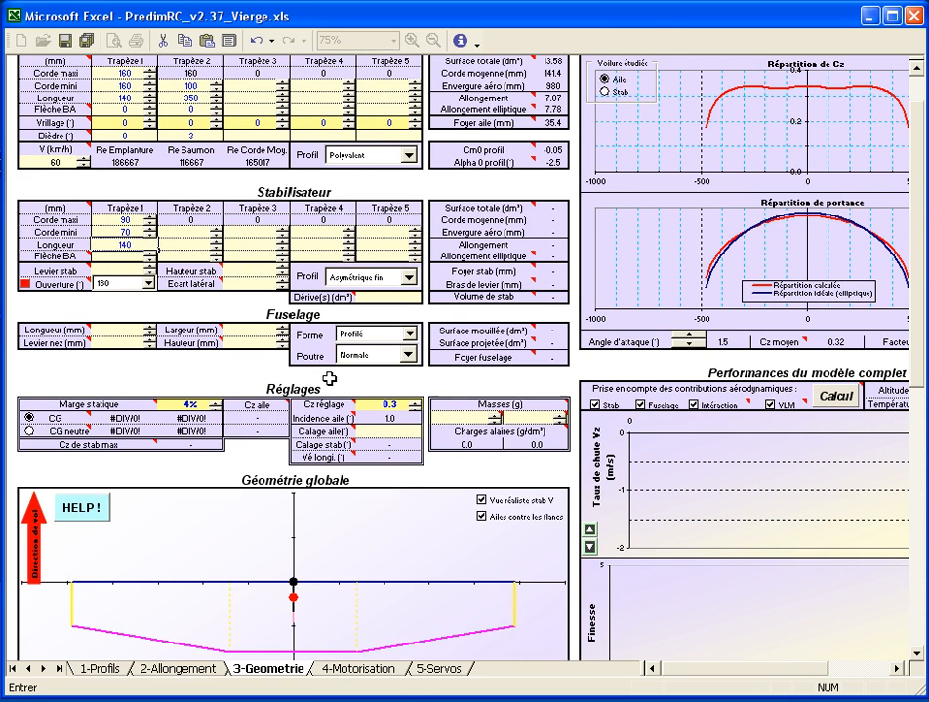
text(0)
key(Return)
text(20)
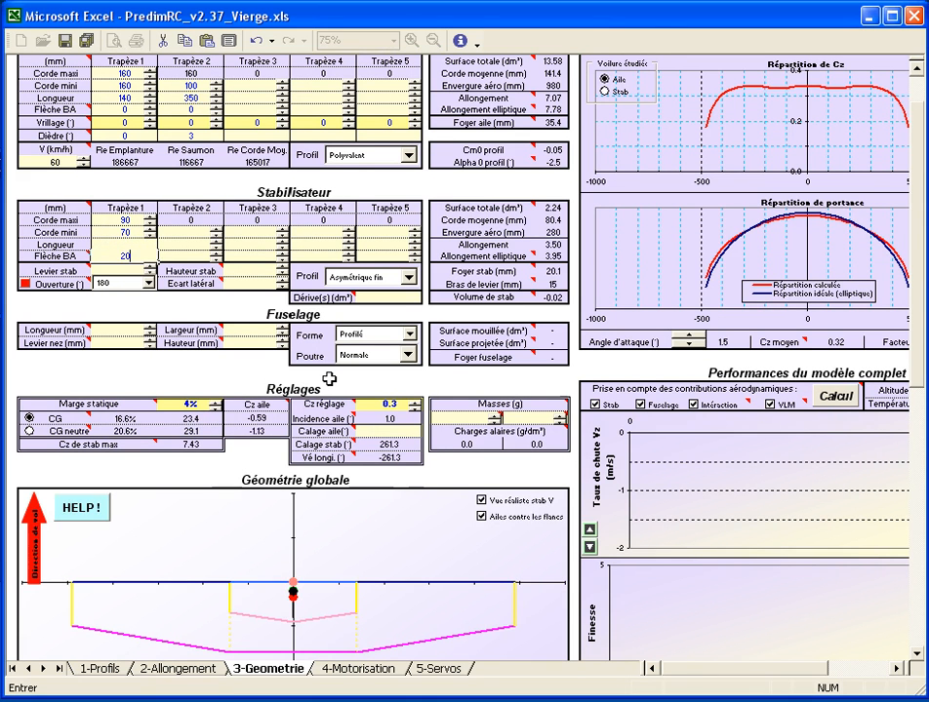
key(Return)
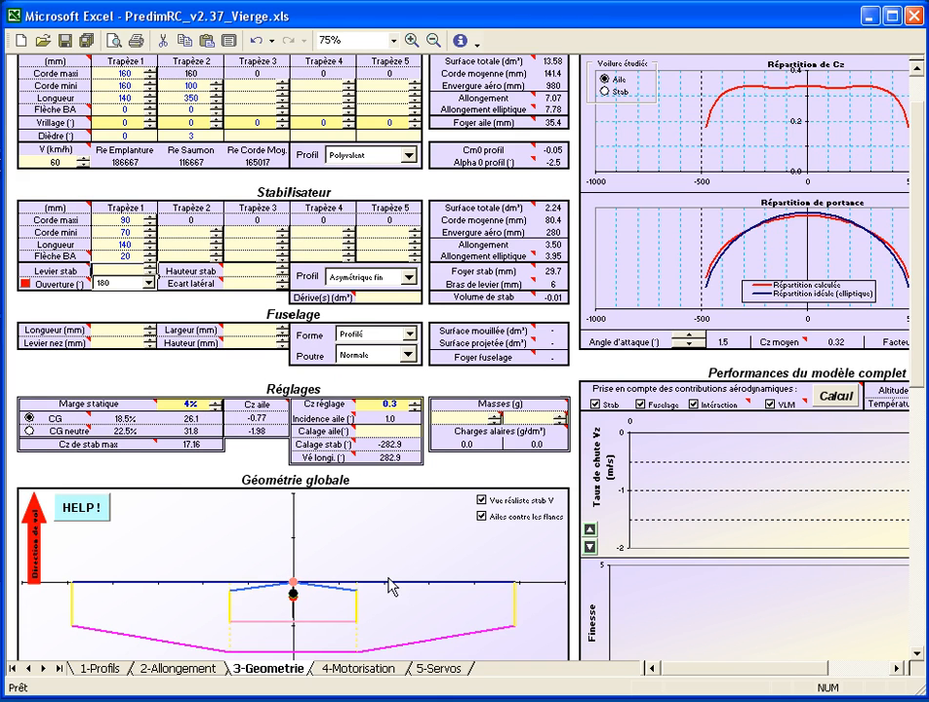
Set the fuselage's nose lever arm (Levier nez) to 180 mm.
scroll(391, 586, down, 1)
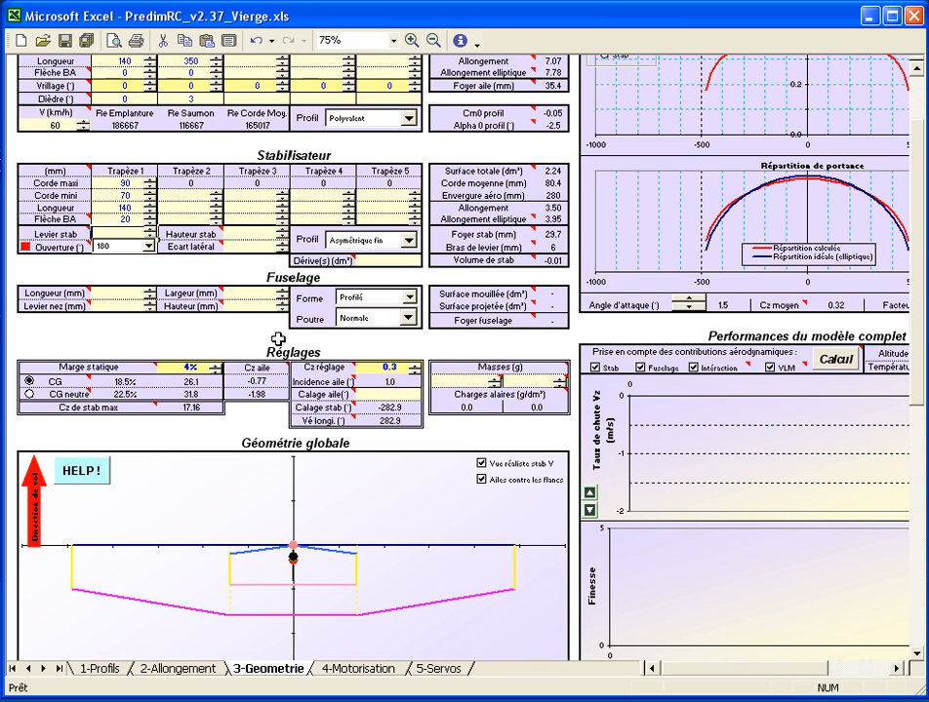
scroll(128, 230, up, 3)
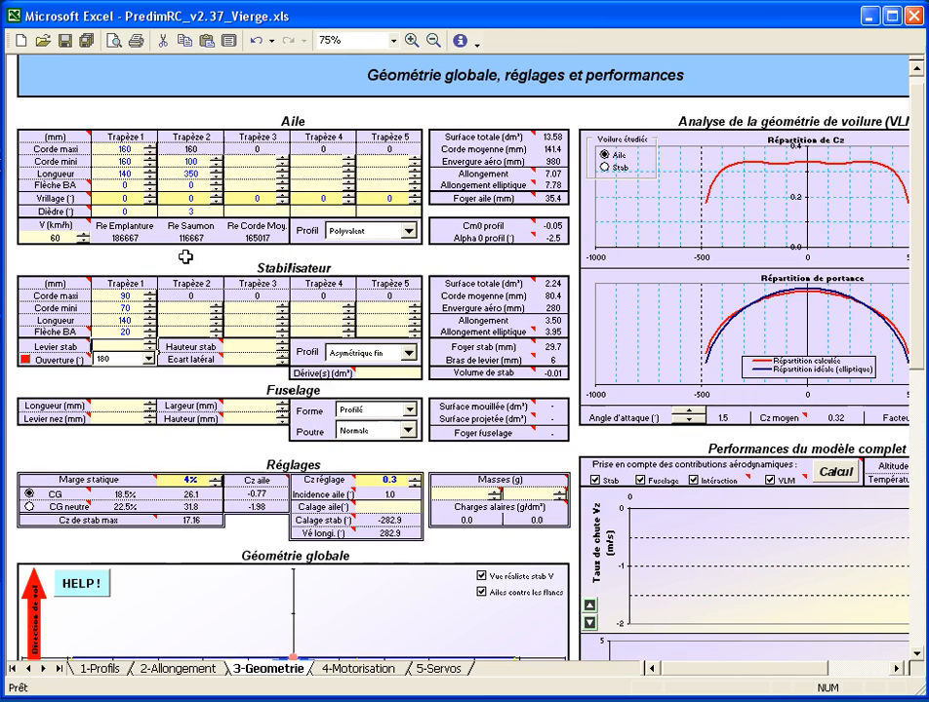
scroll(184, 257, down, 4)
mouse_move(194, 261)
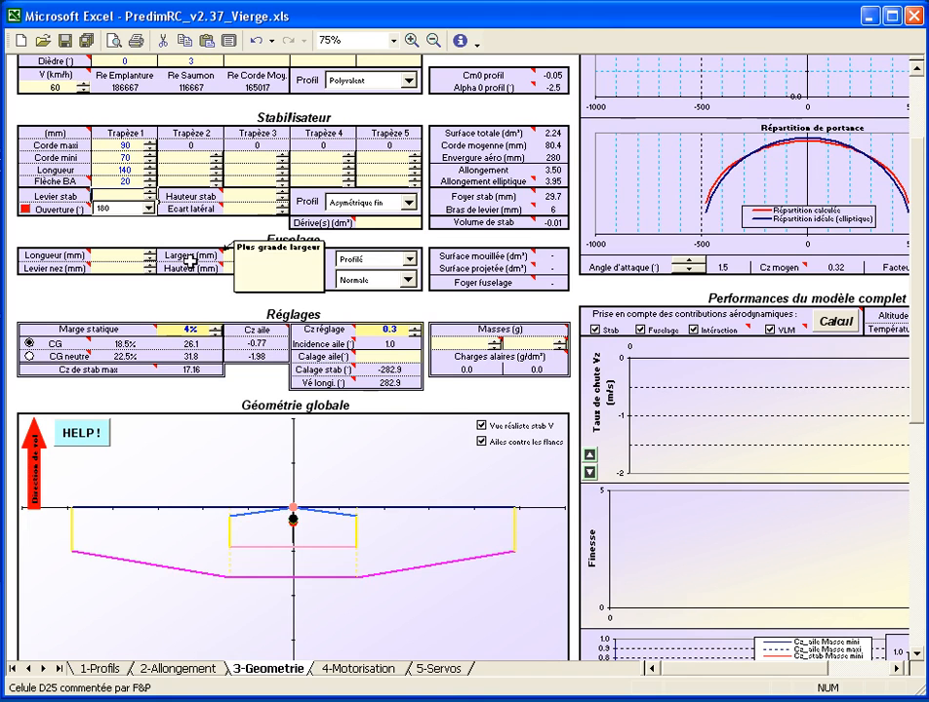
click(125, 271)
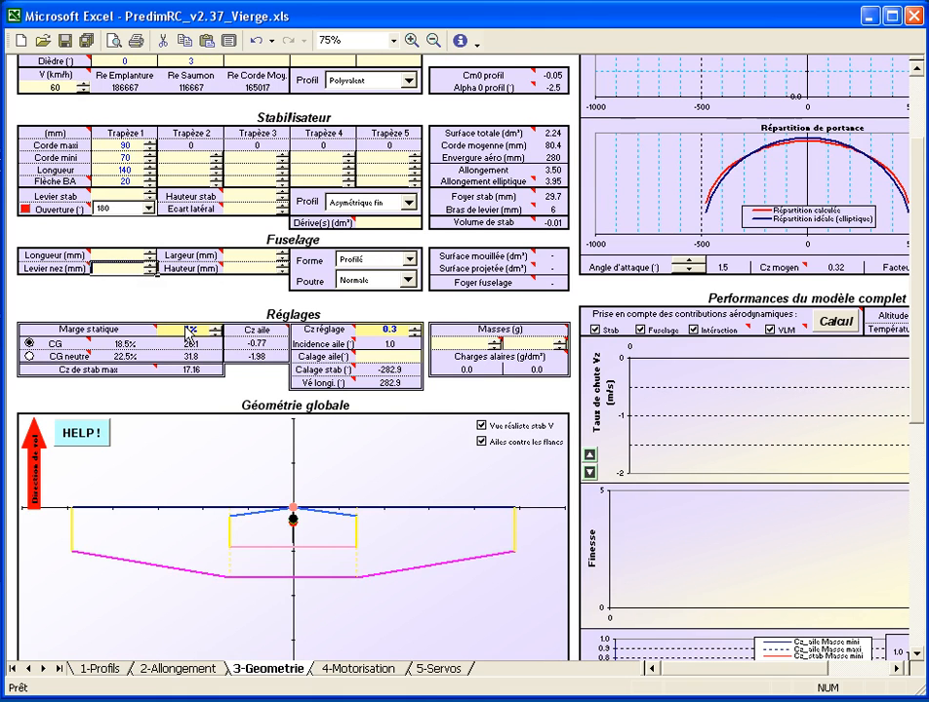
text(180)
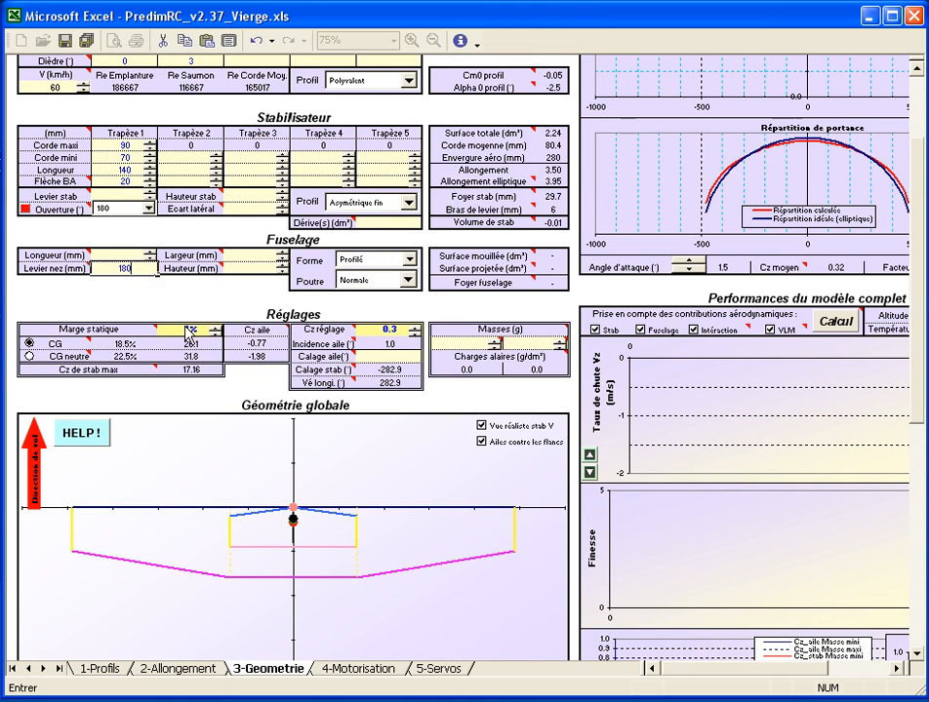
key(Return)
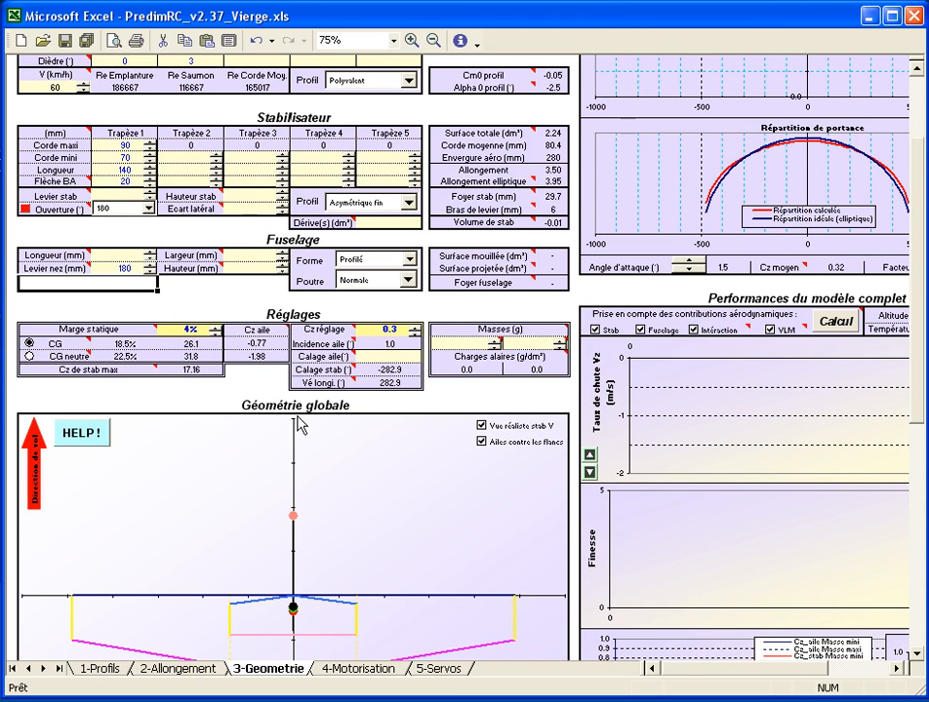
Set the fuselage's width (Largeur) to 52 mm and its height (Hauteur) to 110 mm.
click(253, 254)
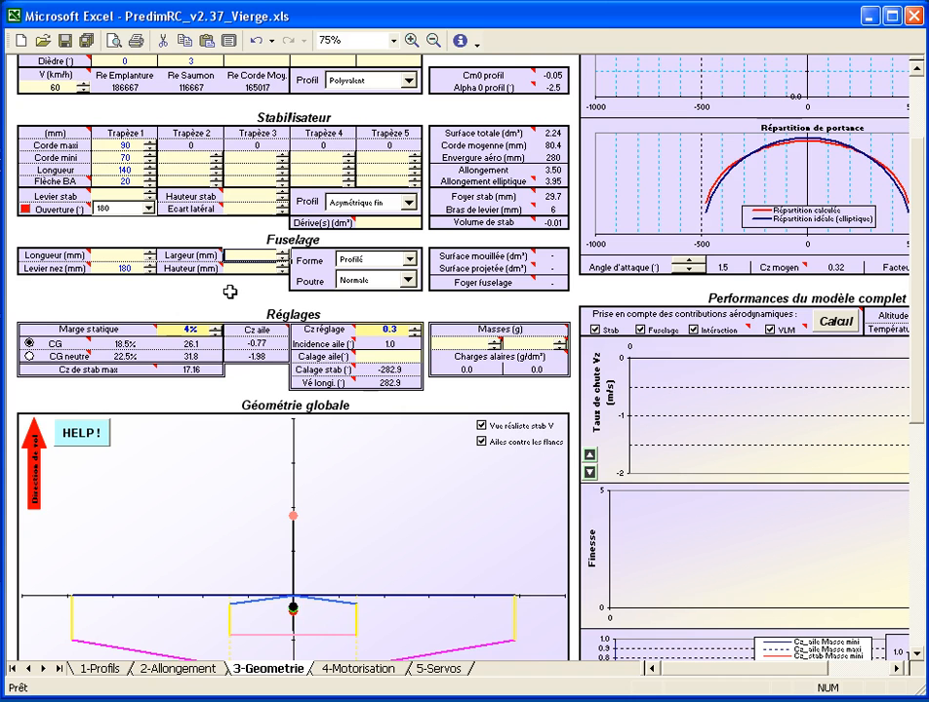
text(52)
key(Return)
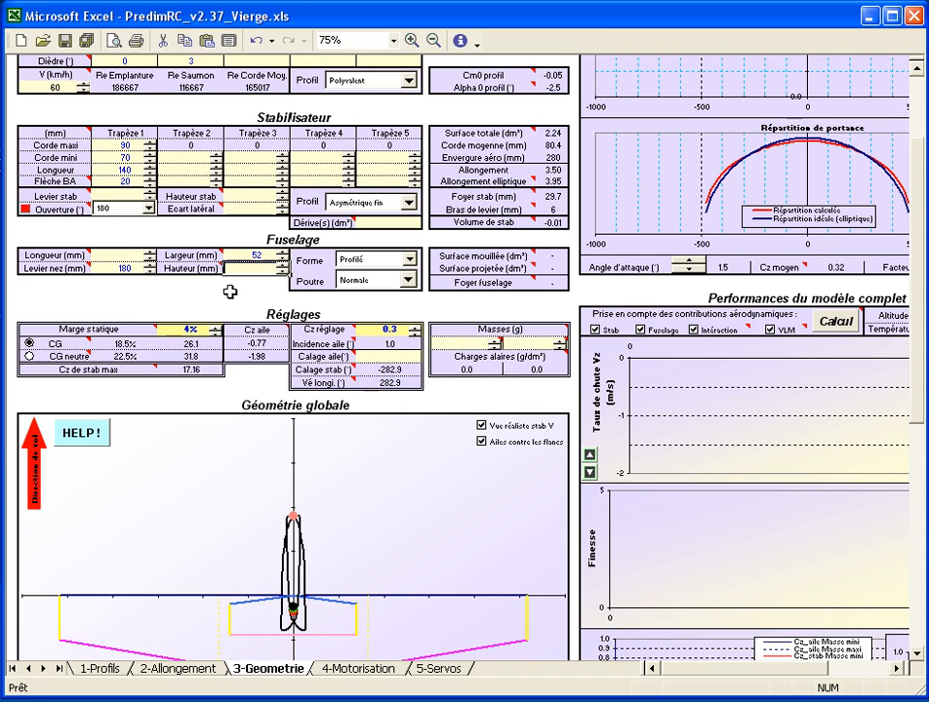
text(1)
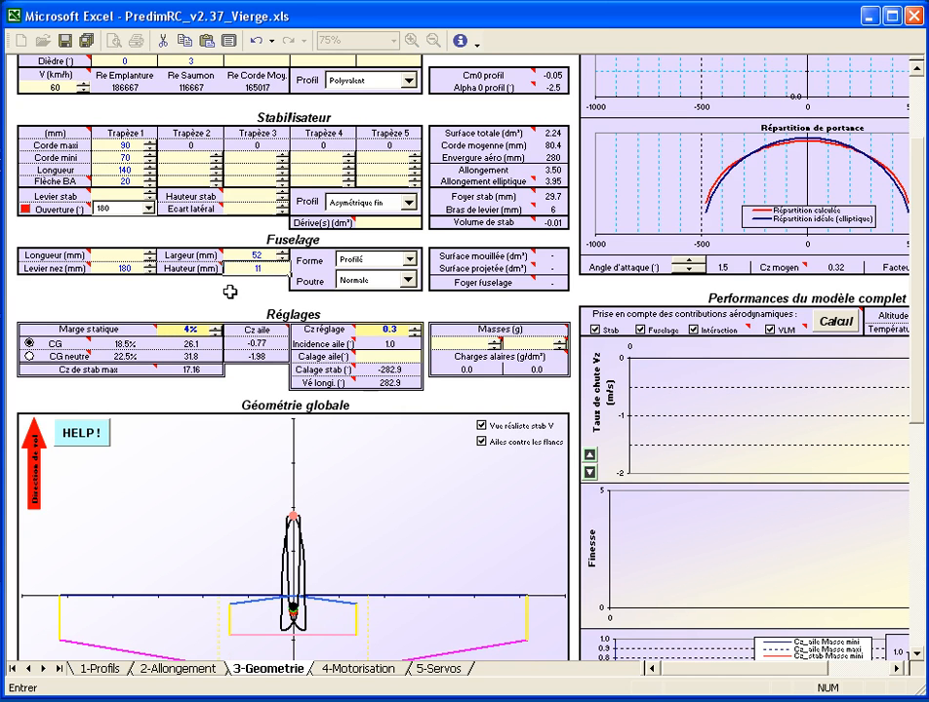
text(10)
key(Return)
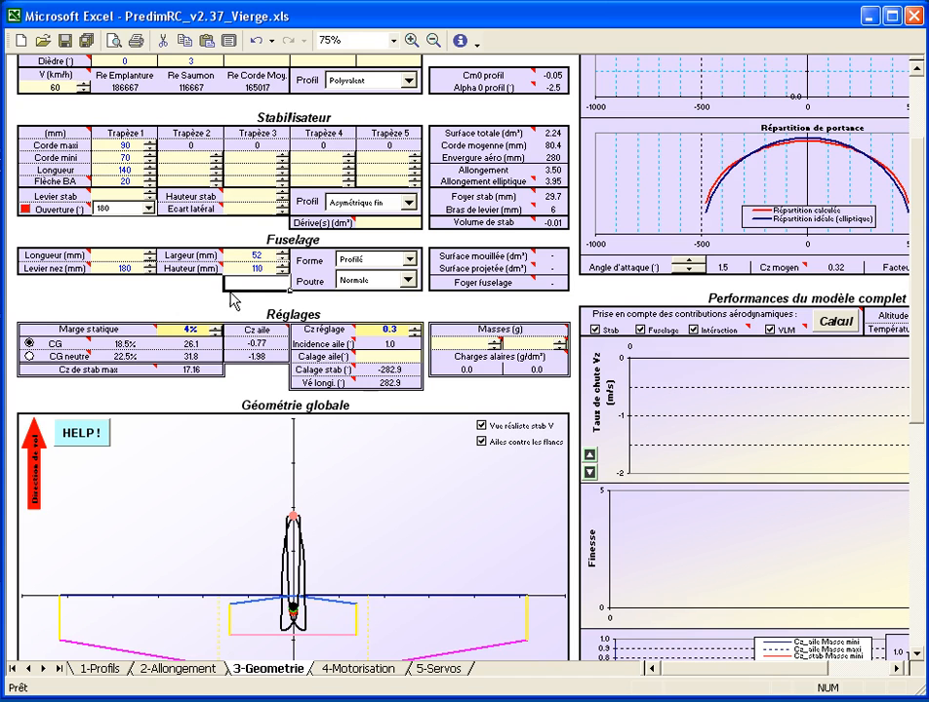
Set the fuselage's length (Longueur) to 700 mm and check the outline in the Géométrie globale chart.
click(115, 256)
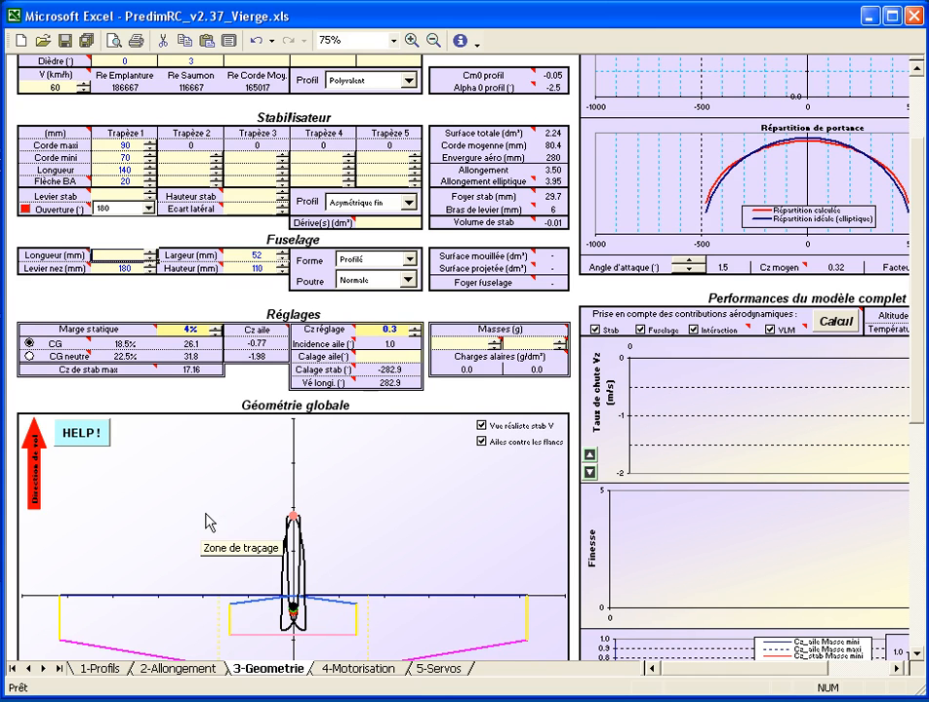
text(700)
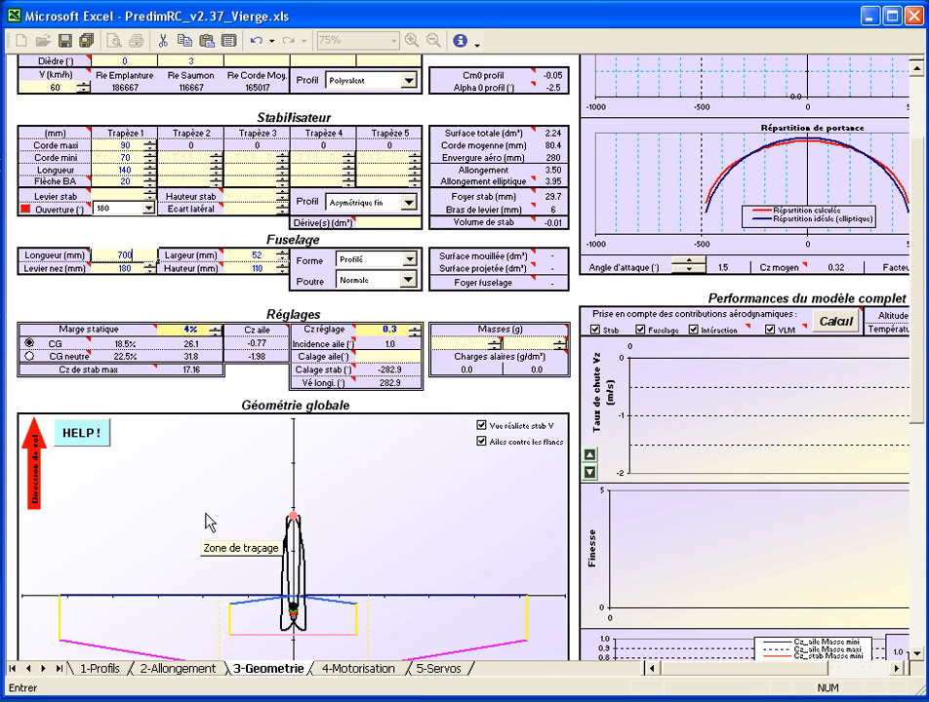
key(Return)
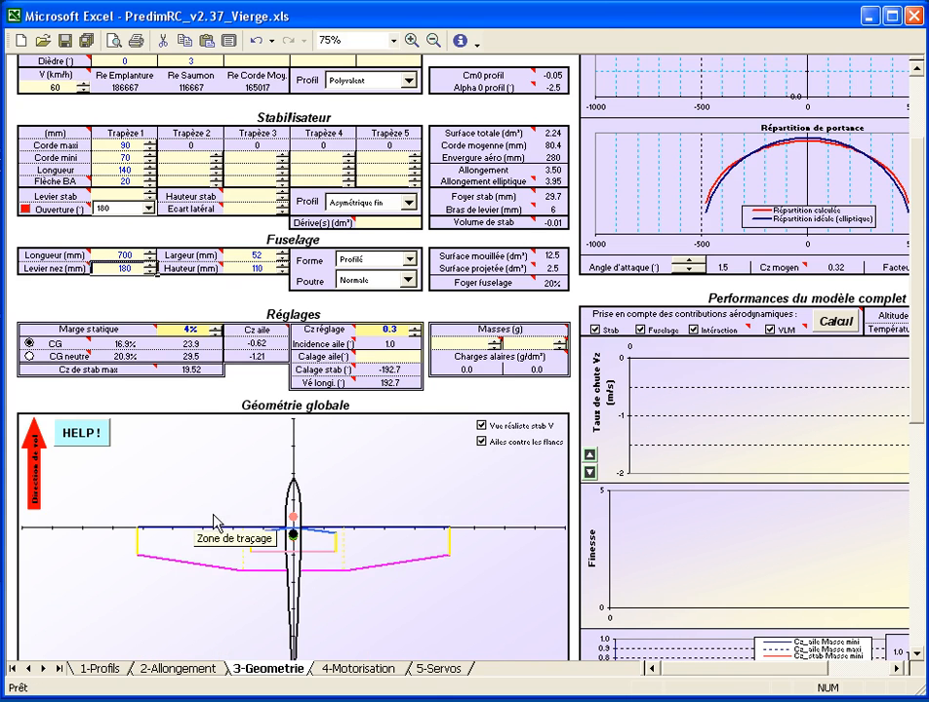
scroll(216, 522, down, 1)
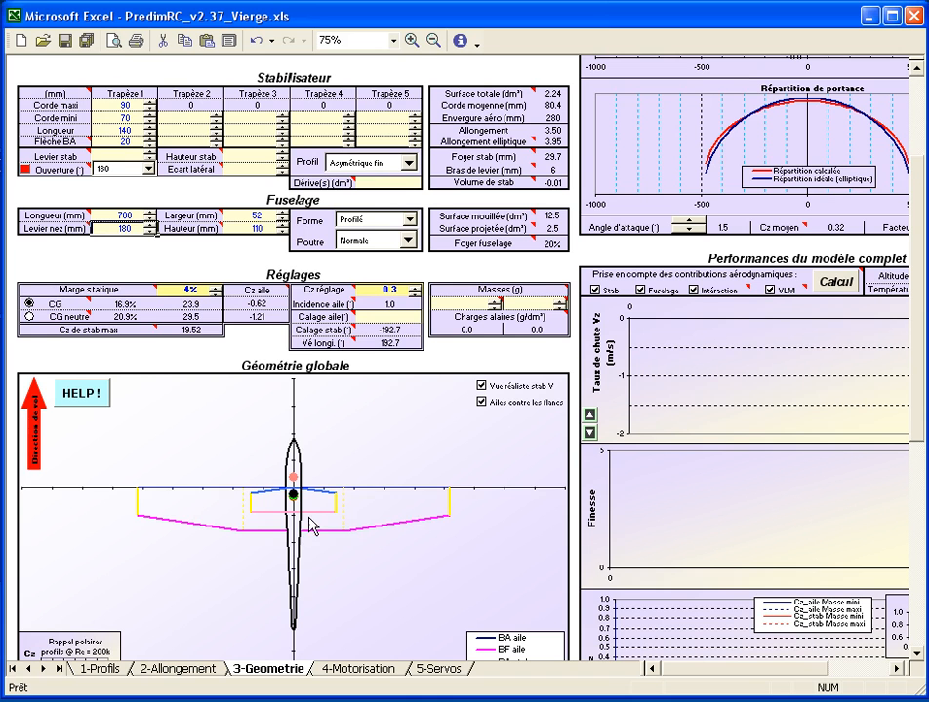
scroll(305, 525, up, 1)
scroll(291, 504, down, 1)
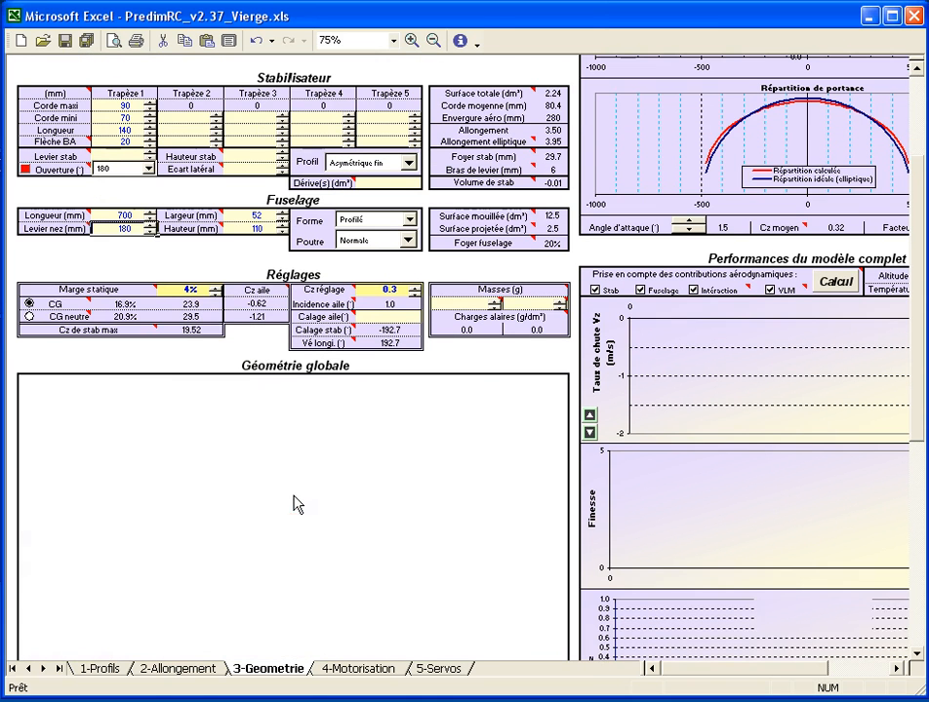
mouse_move(293, 491)
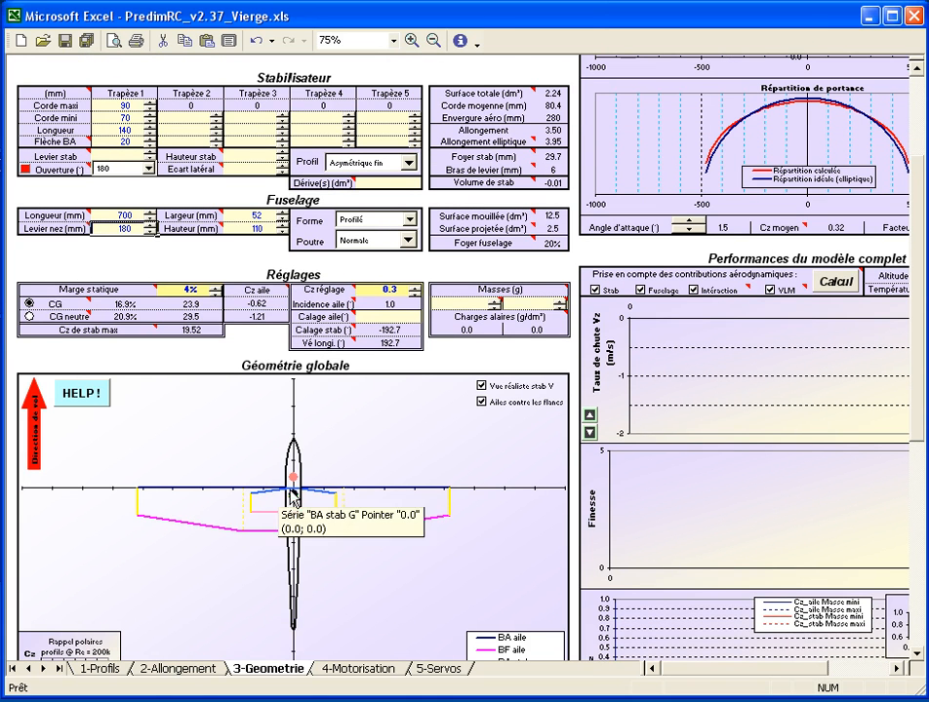
Set the stabiliser's lever arm (Levier stab) to 400 mm and check the tail's position in the Géométrie globale chart.
scroll(259, 464, up, 3)
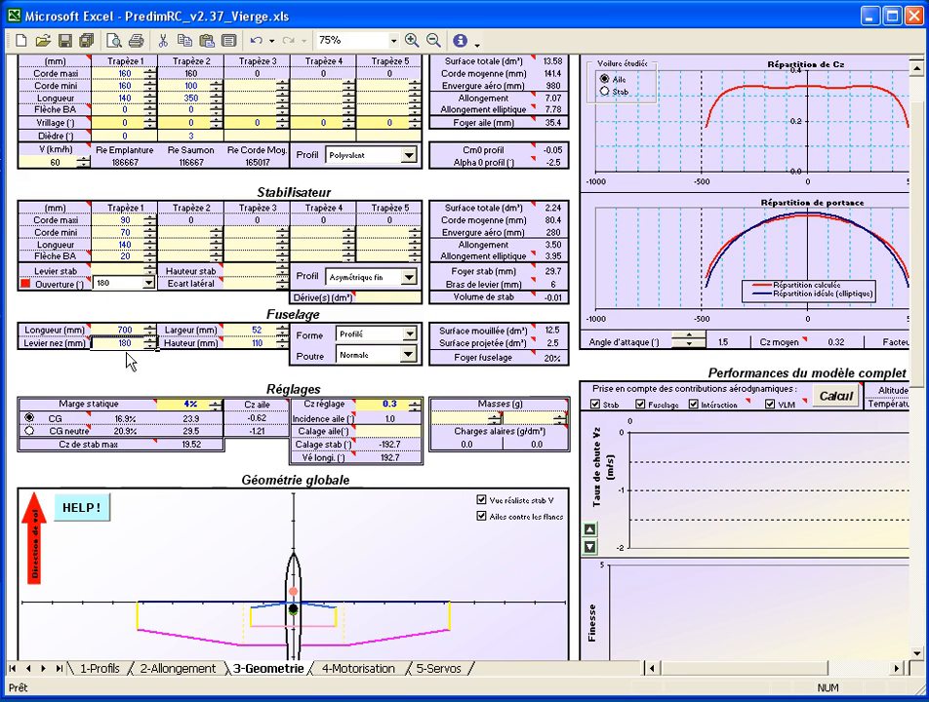
click(130, 269)
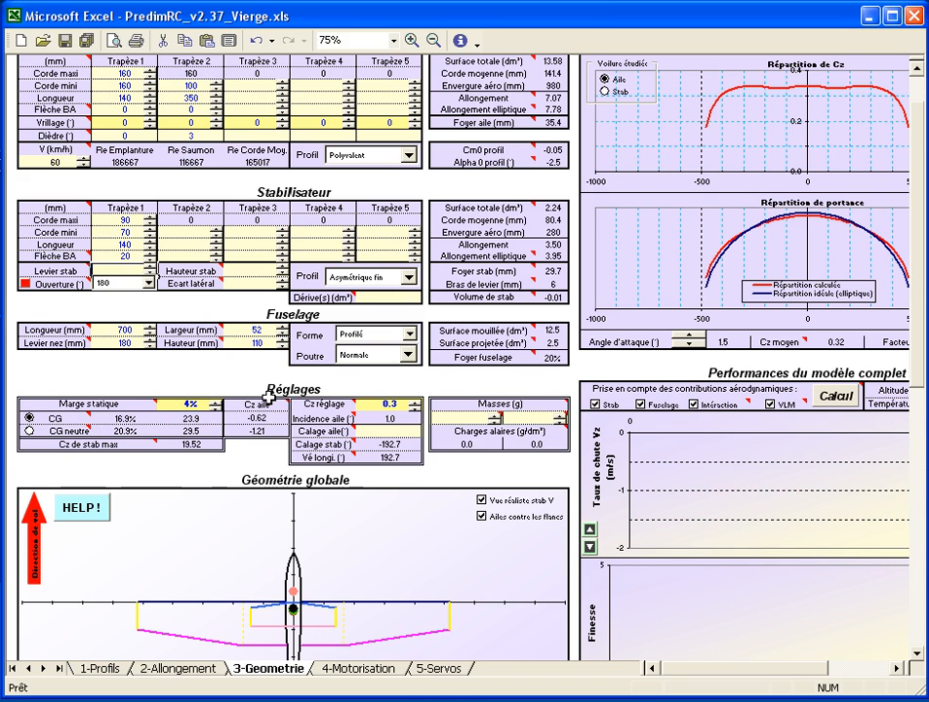
text(400)
key(Return)
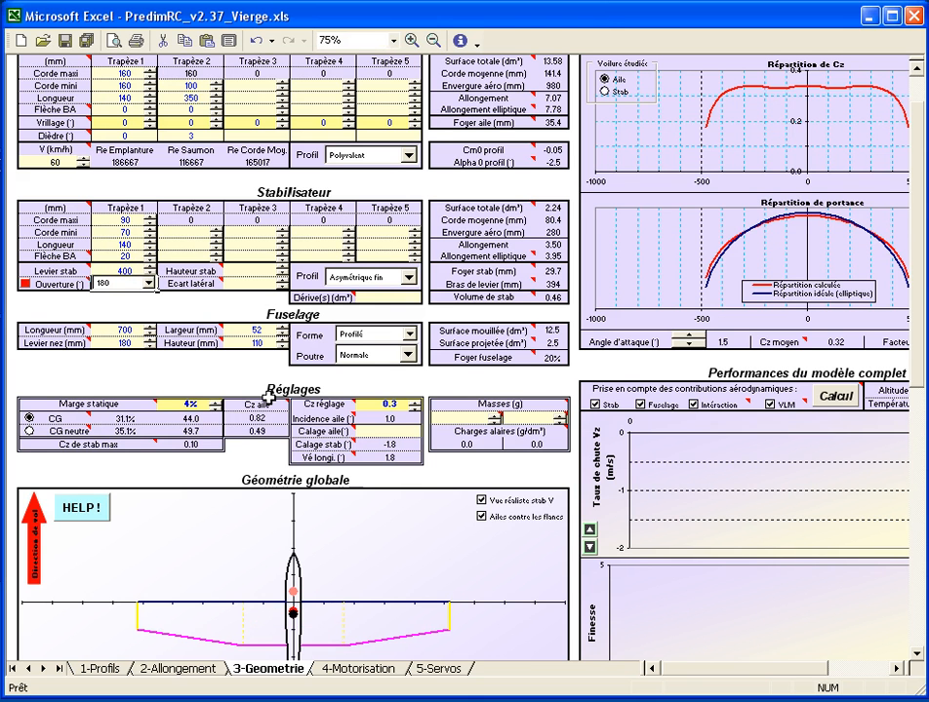
scroll(400, 562, down, 4)
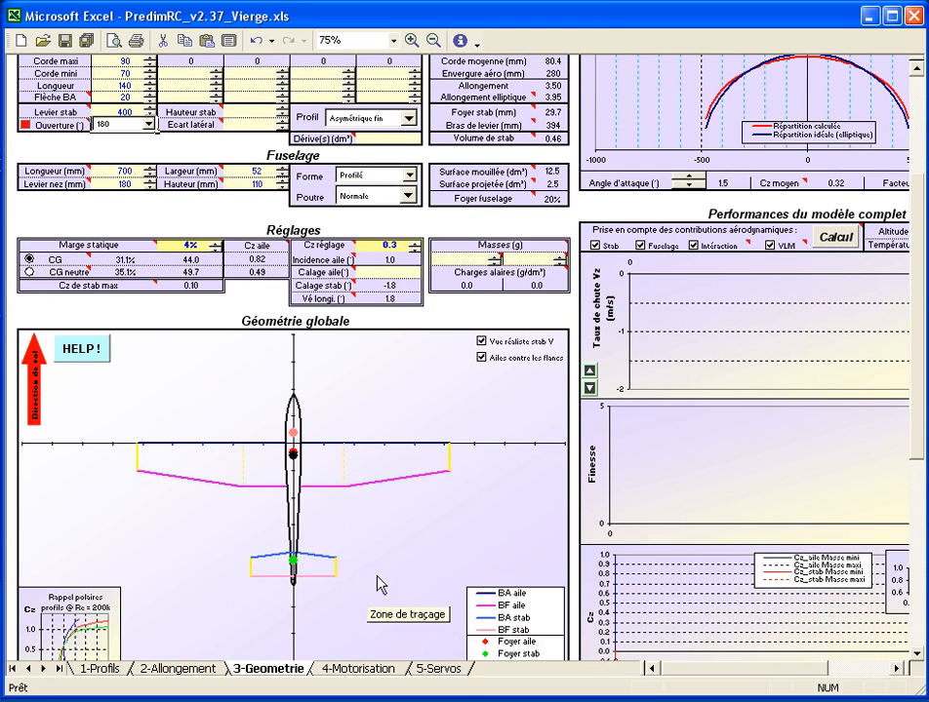
scroll(377, 584, up, 2)
scroll(396, 582, up, 1)
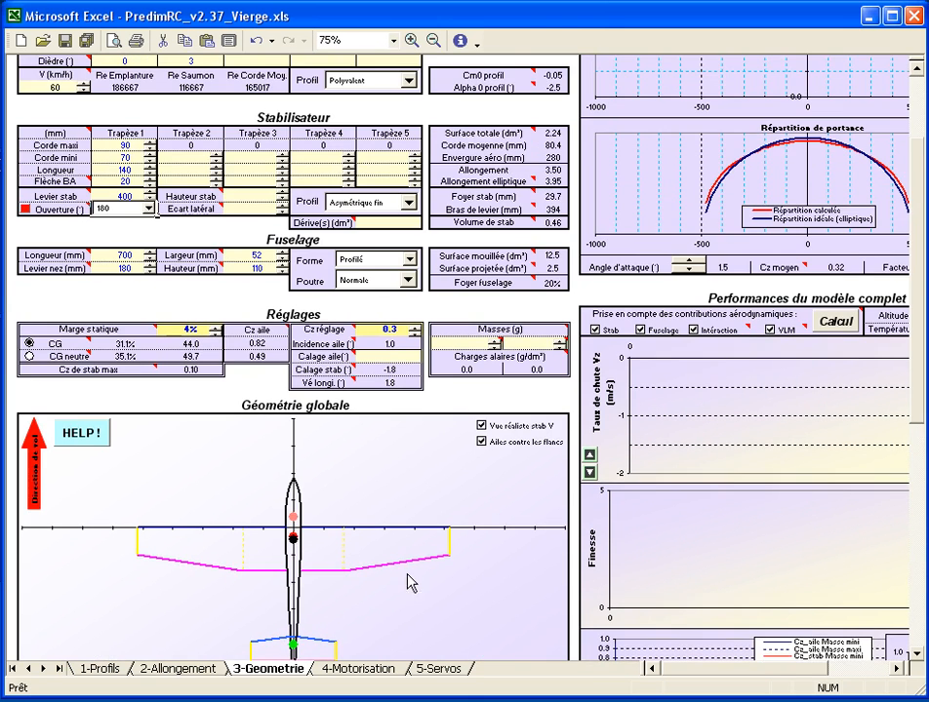
Set the stabiliser's lever arm (Levier stab) to 420 mm and check the stabiliser volume and the model's outline.
mouse_move(440, 222)
scroll(478, 298, down, 1)
scroll(477, 298, up, 1)
click(118, 195)
text(420)
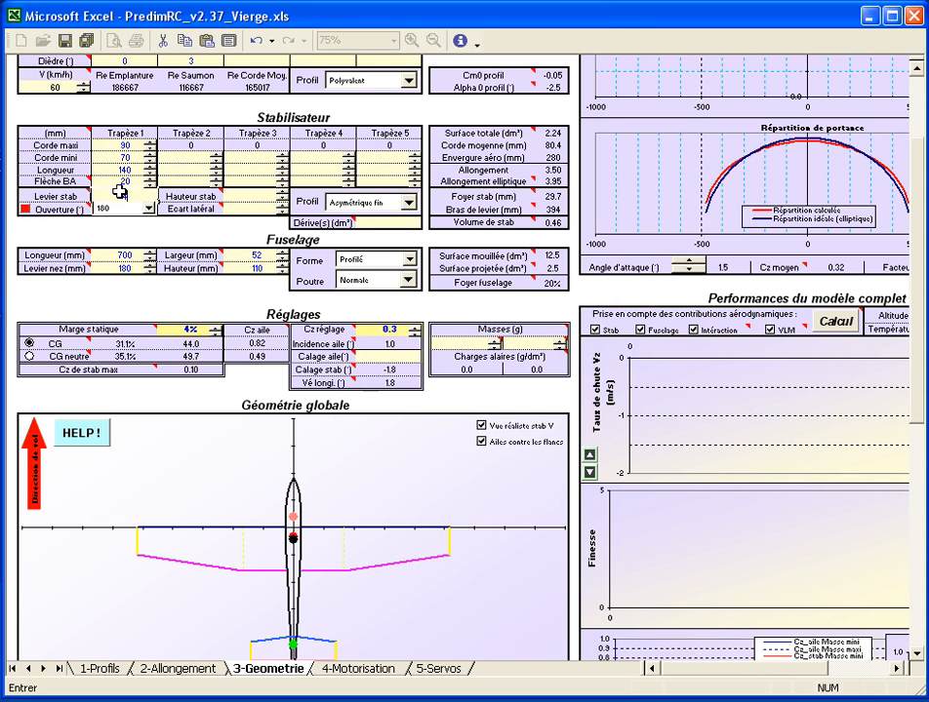
key(Return)
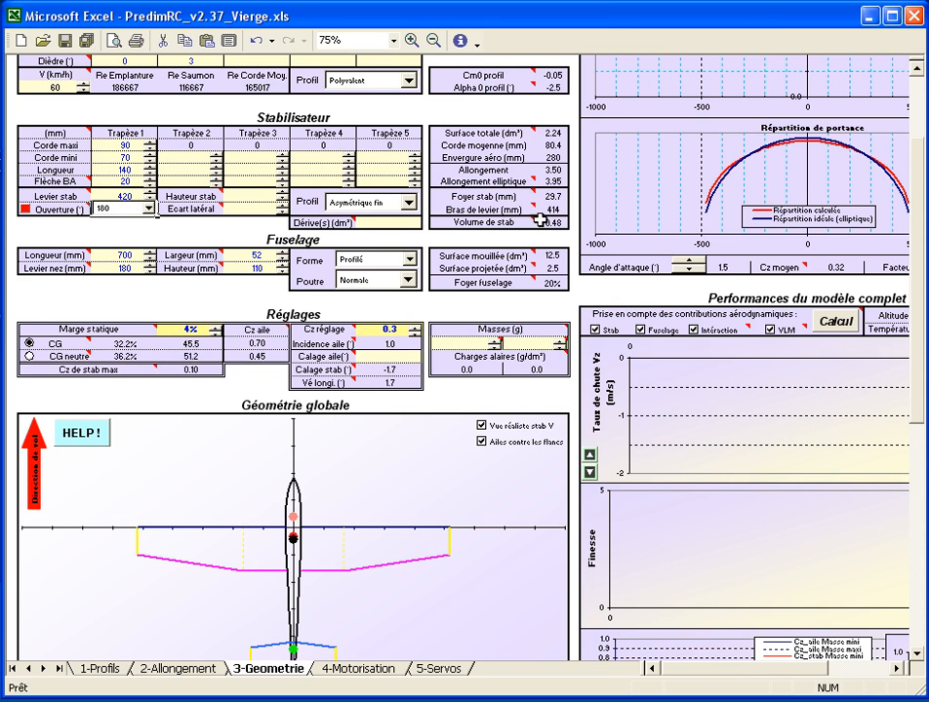
scroll(556, 341, down, 2)
scroll(556, 351, up, 1)
scroll(554, 346, up, 1)
scroll(551, 351, down, 1)
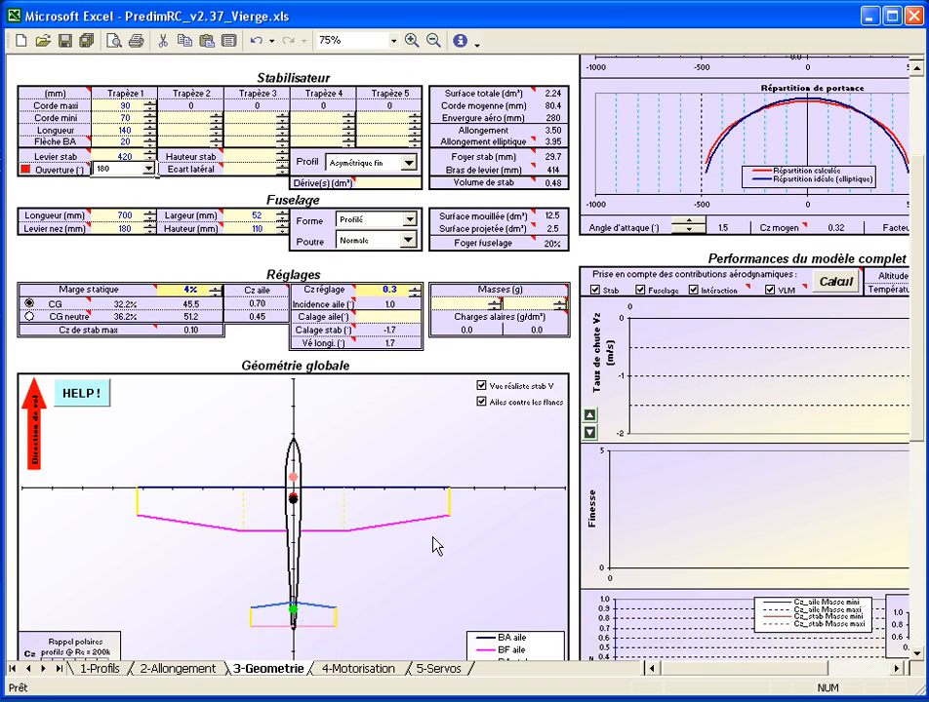
Switch the VLM analysis (Voilure étudiée) to Stab and check the stabiliser's Cz and lift distribution curves and Oswald factor.
scroll(437, 546, up, 7)
scroll(437, 546, down, 2)
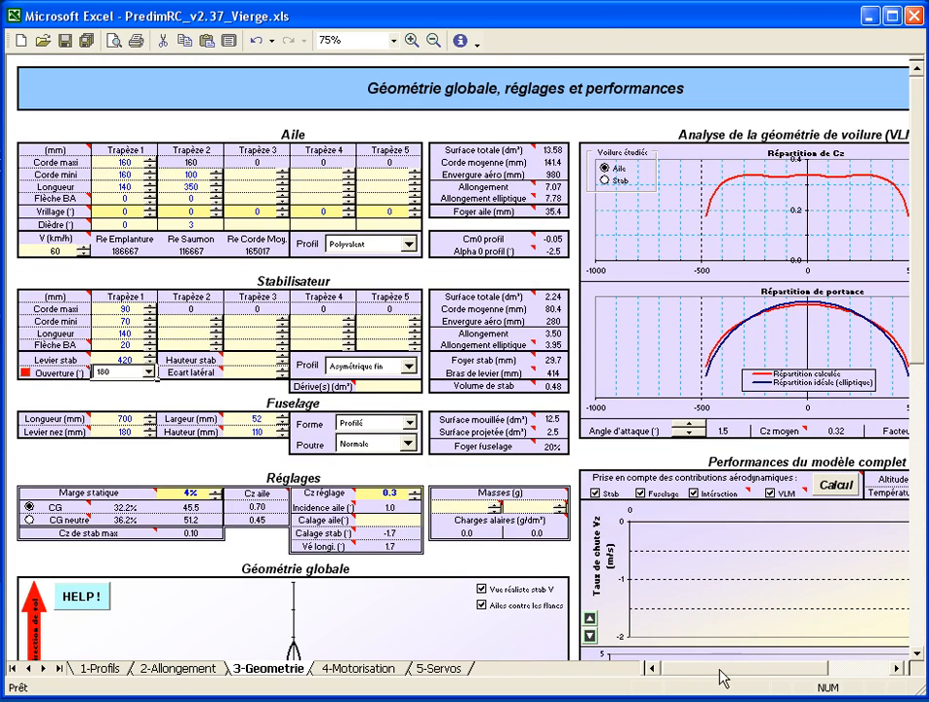
drag(720, 673, 756, 673)
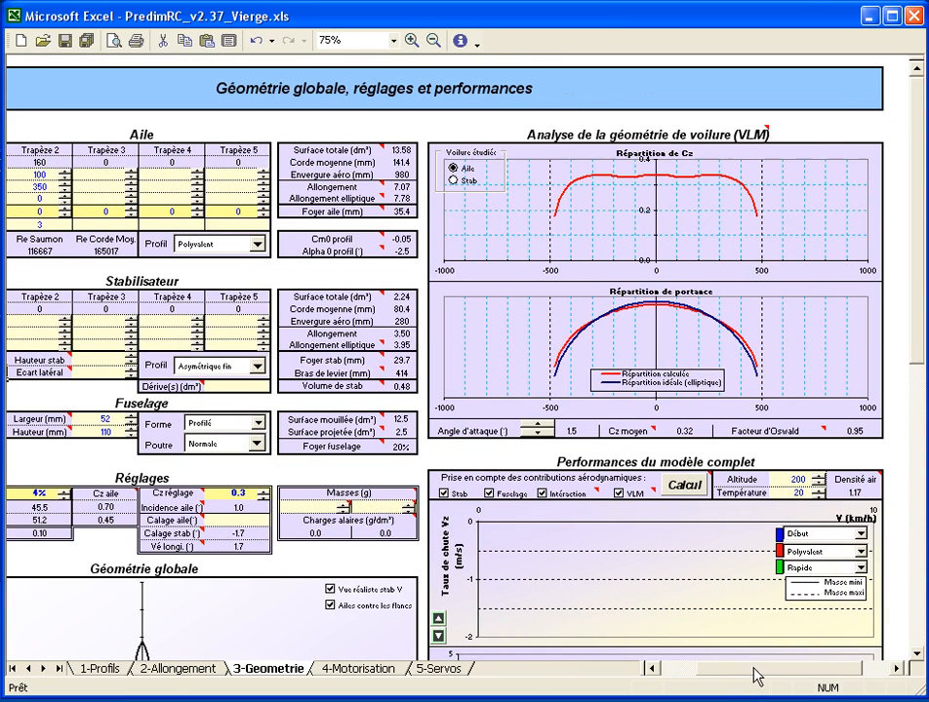
click(453, 182)
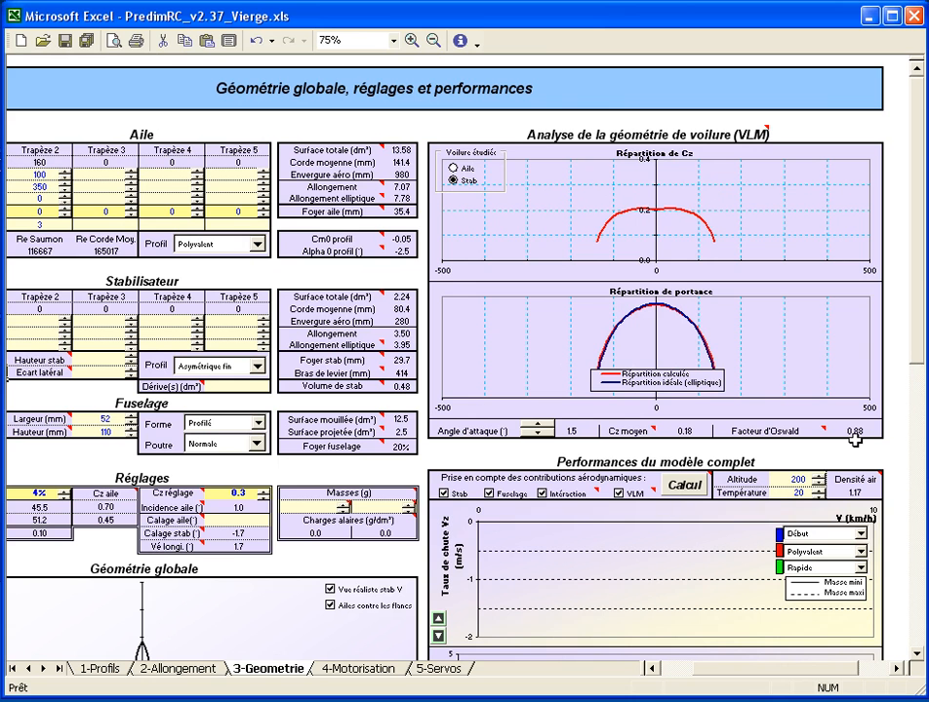
scroll(817, 453, down, 6)
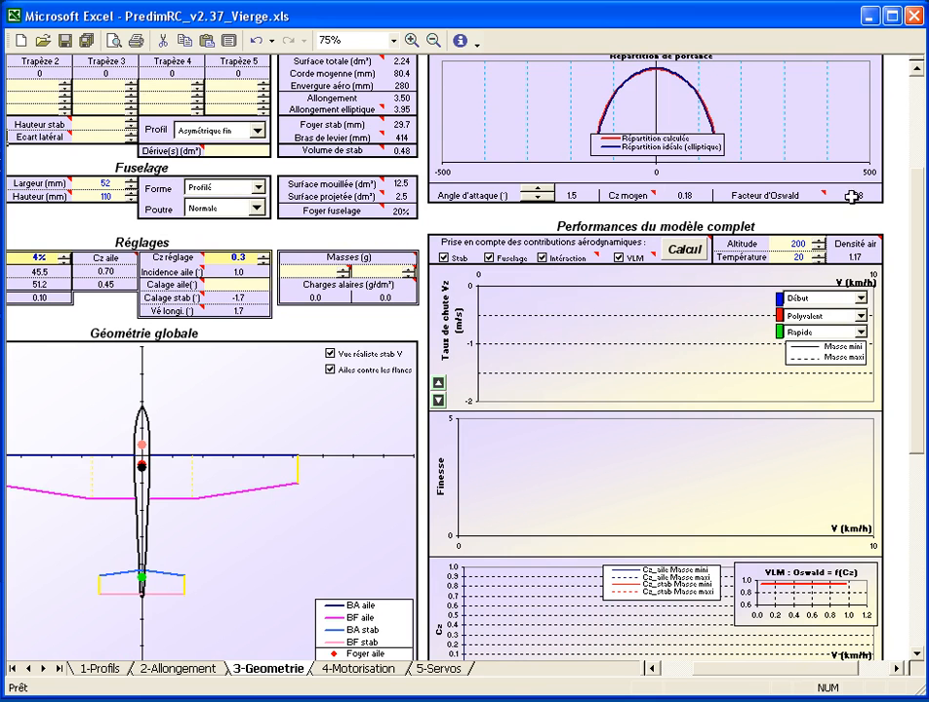
Set the stabiliser's minimum chord (Corde mini) to 65 mm for Trapèze 1.
click(655, 669)
click(655, 669)
click(654, 669)
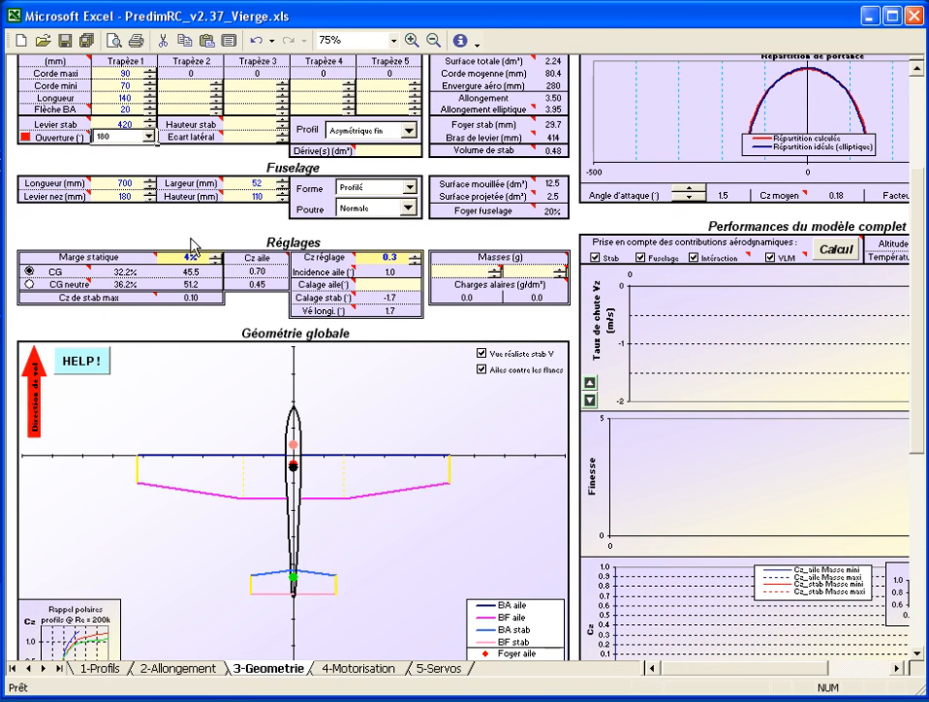
click(149, 90)
click(150, 89)
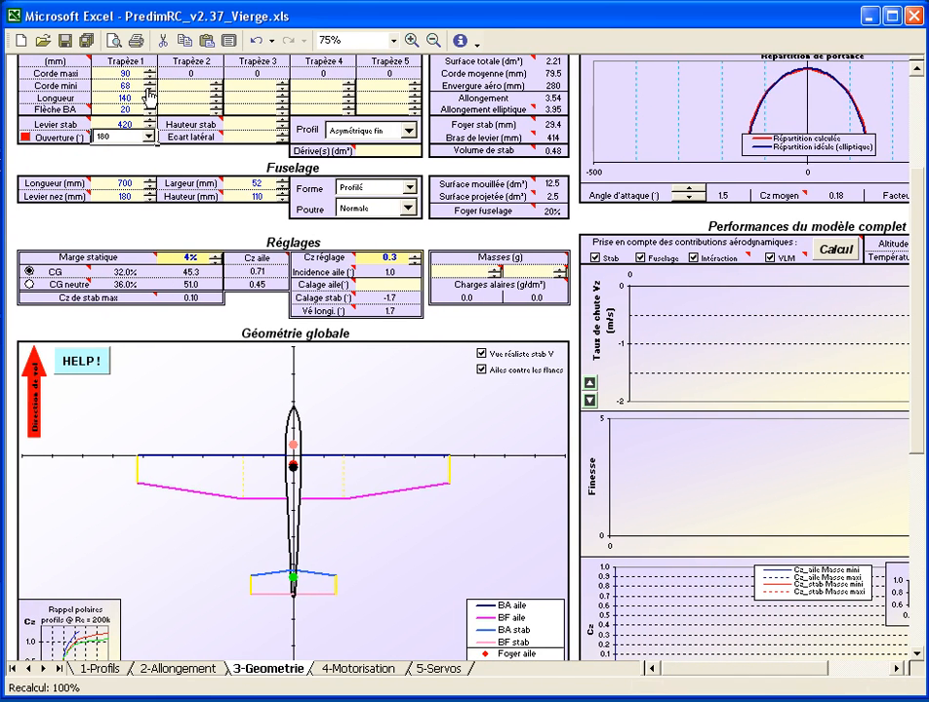
click(149, 90)
click(150, 89)
click(150, 90)
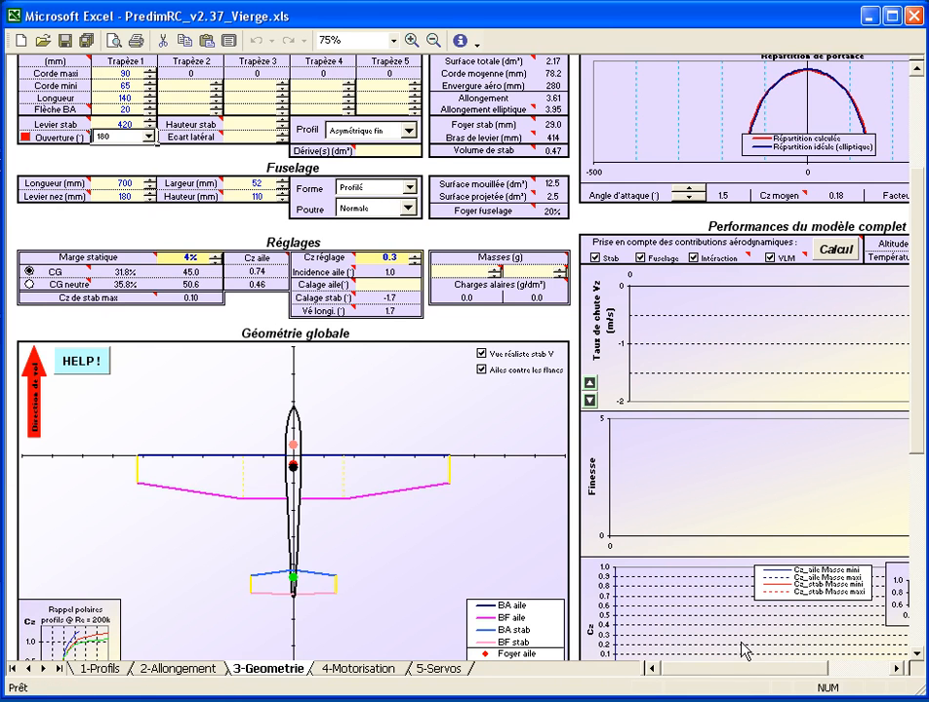
mouse_move(738, 668)
mouse_down()
mouse_move(805, 666)
mouse_move(707, 654)
mouse_up()
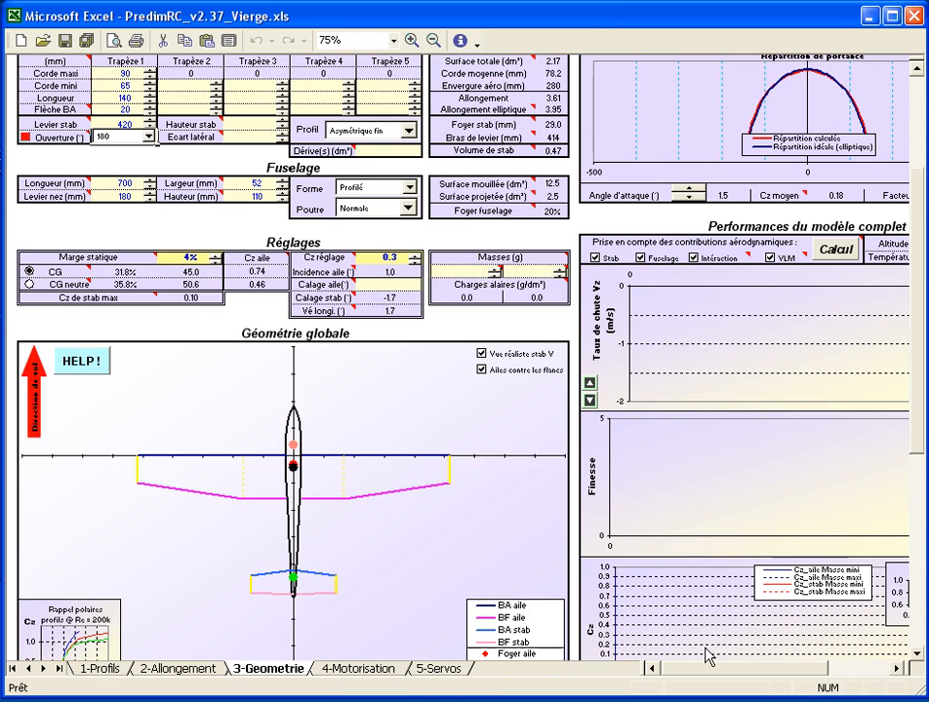
Set the stabiliser's leading-edge sweep (Flèche BA) to 25 mm and its Trapèze 1 length (Longueur) to 145 mm.
click(150, 107)
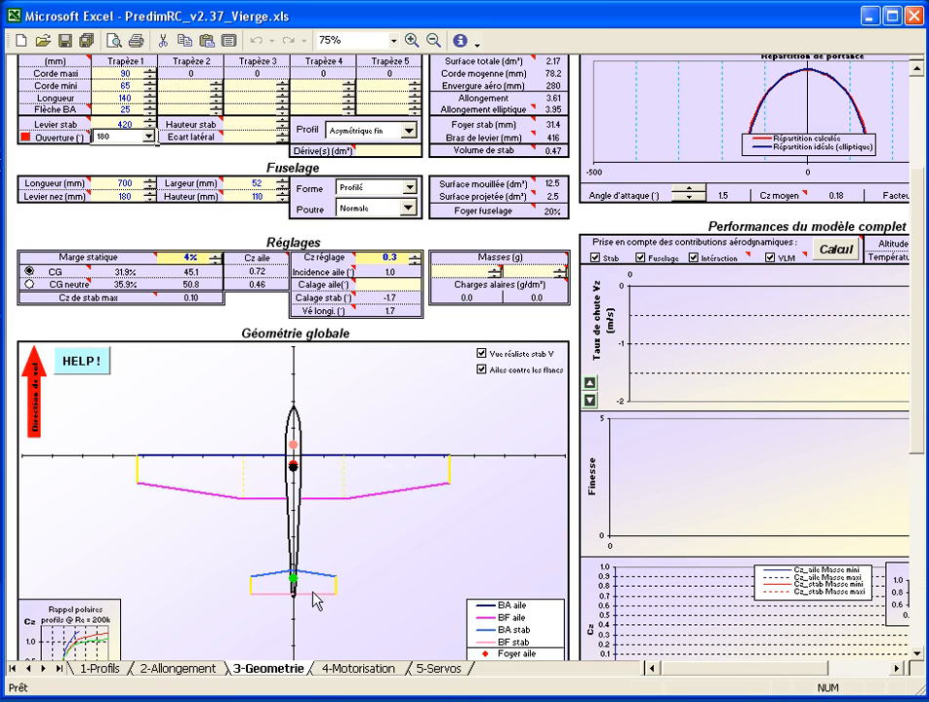
mouse_move(704, 673)
mouse_down()
mouse_move(741, 676)
mouse_move(694, 680)
mouse_up()
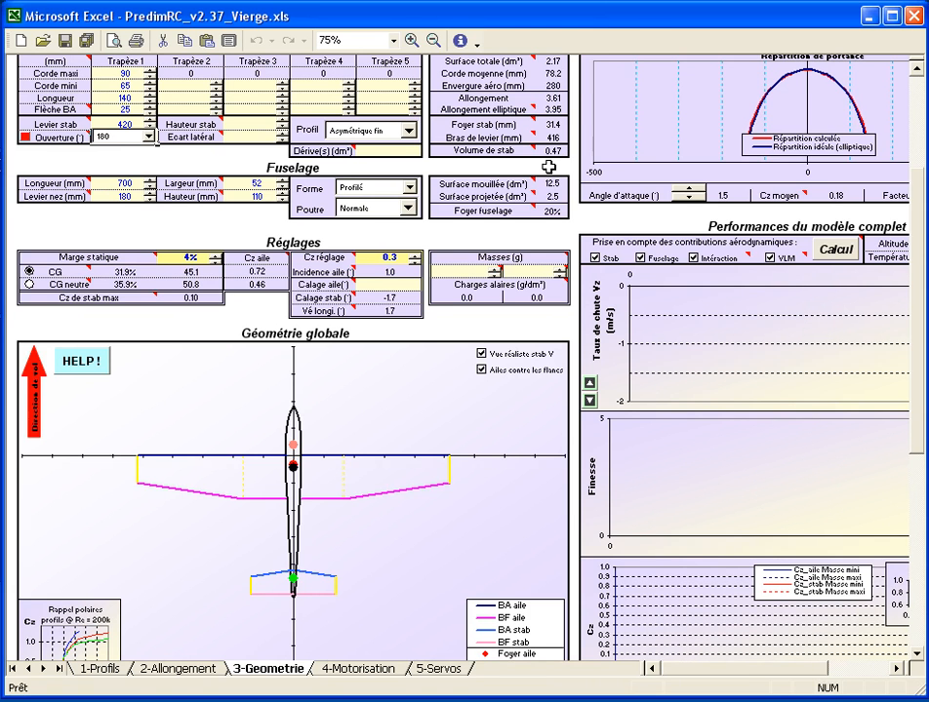
scroll(548, 168, up, 1)
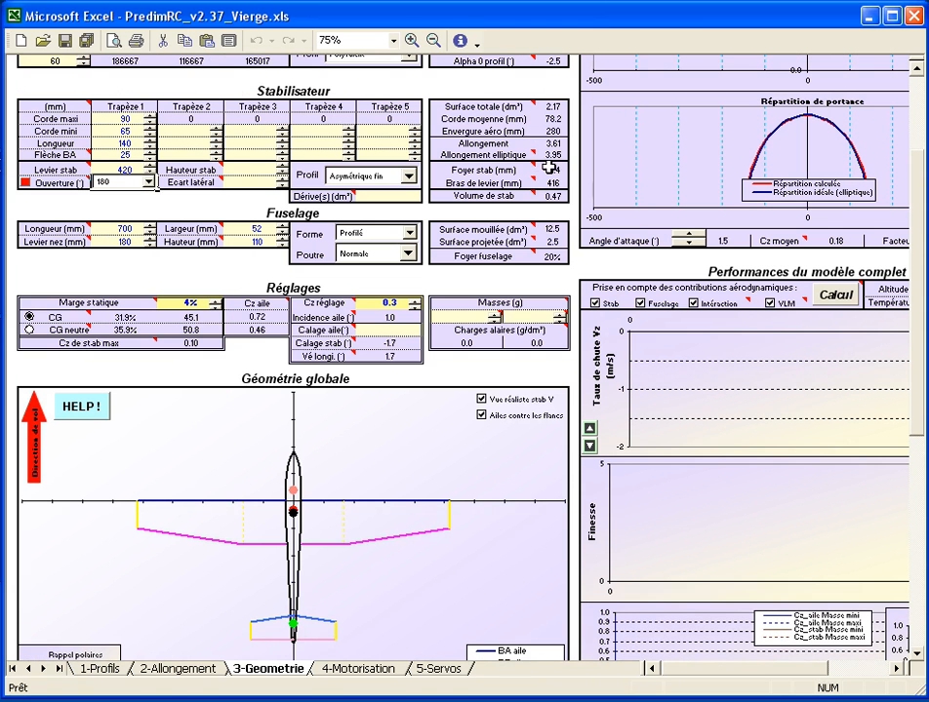
click(151, 140)
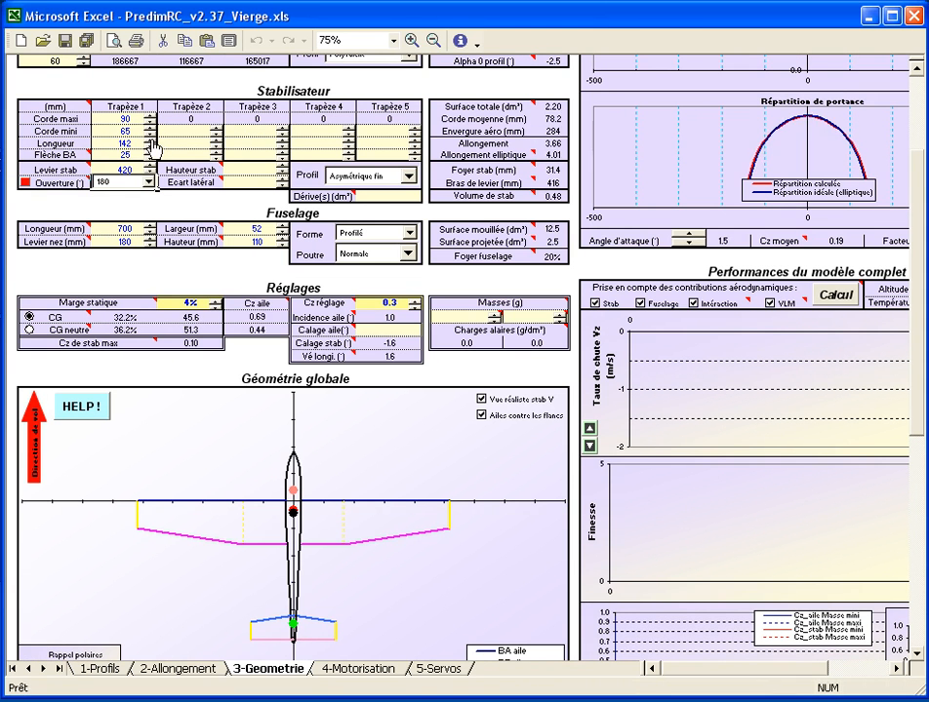
click(151, 140)
click(151, 141)
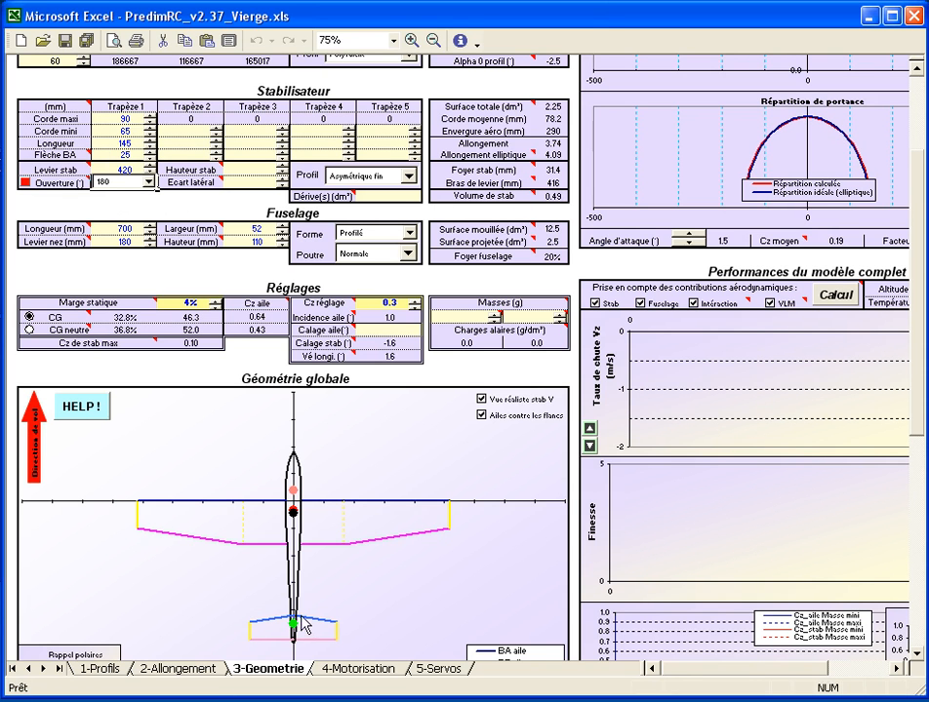
mouse_move(702, 673)
mouse_down()
mouse_move(735, 677)
mouse_move(698, 678)
mouse_up()
Set the stabiliser's height (Hauteur stab) to 0 and its lateral offset (Ecart latéral) to 10.
click(265, 168)
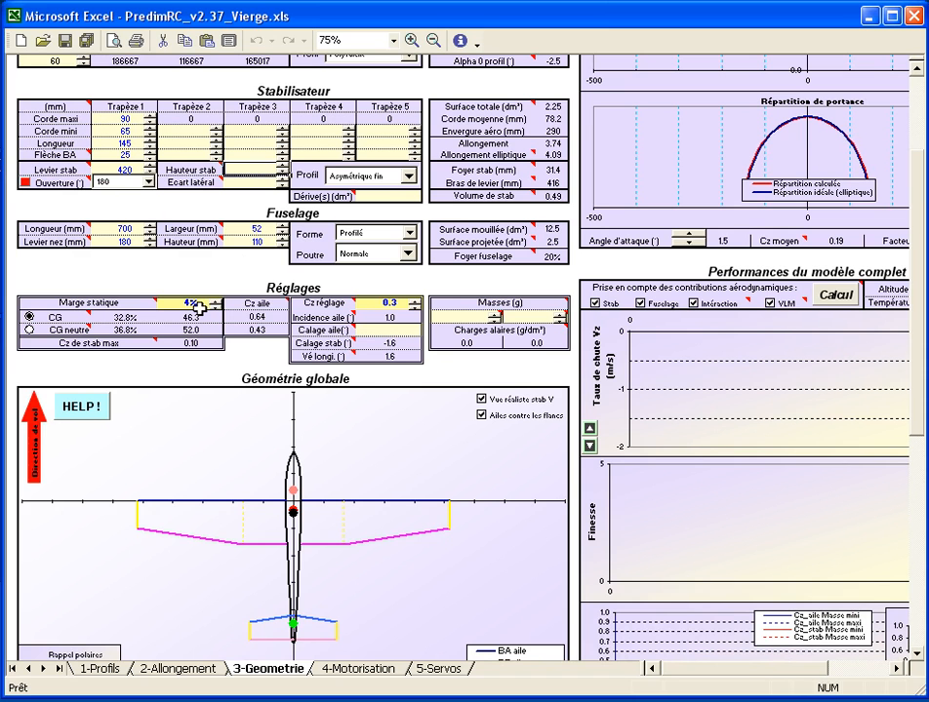
text(0)
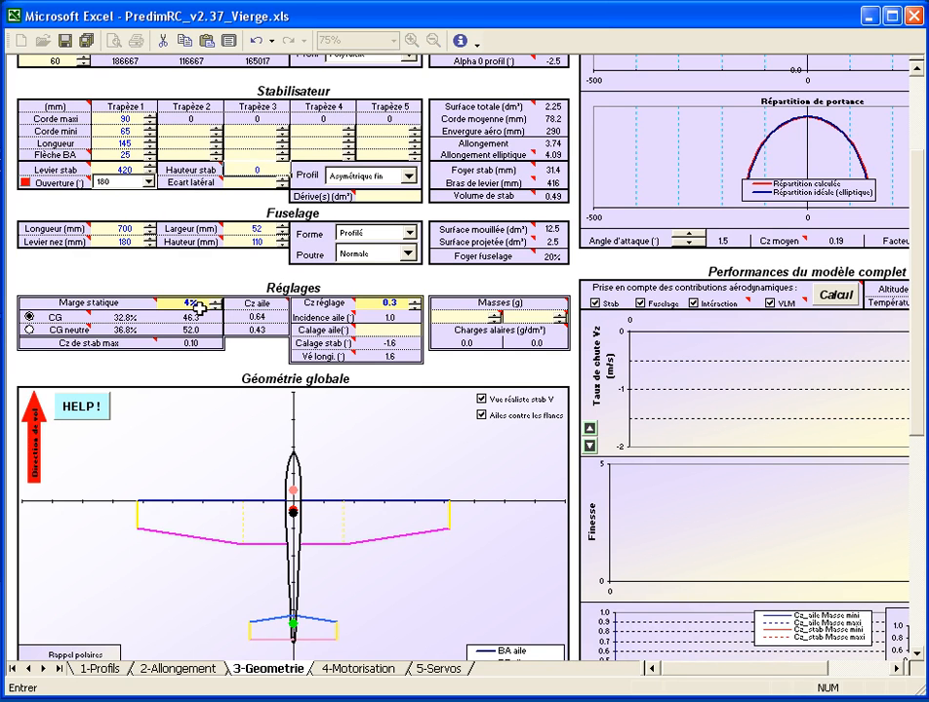
key(Return)
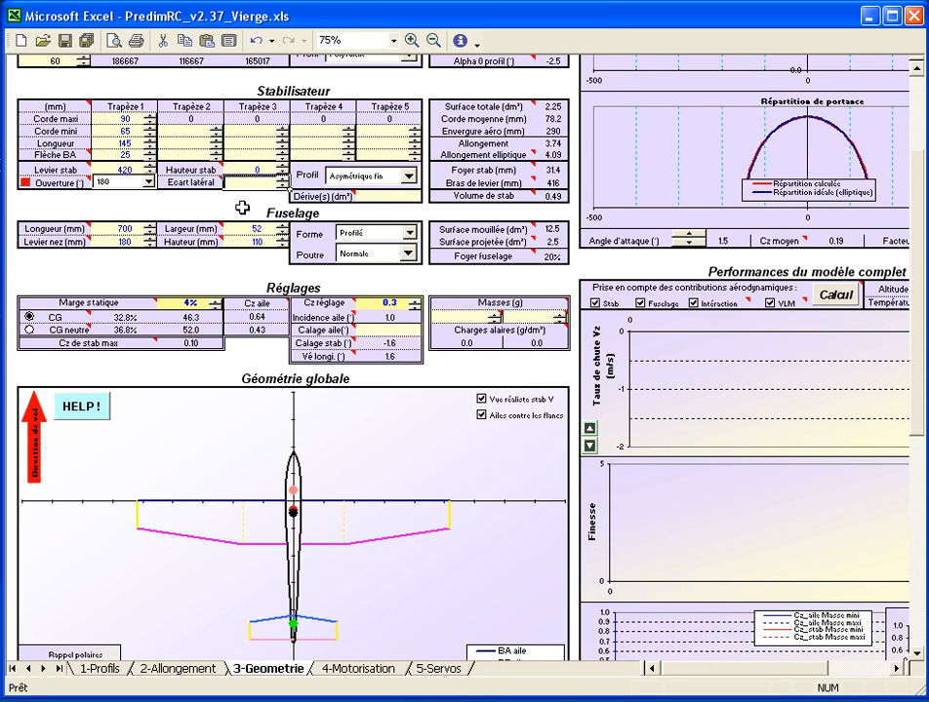
text(10)
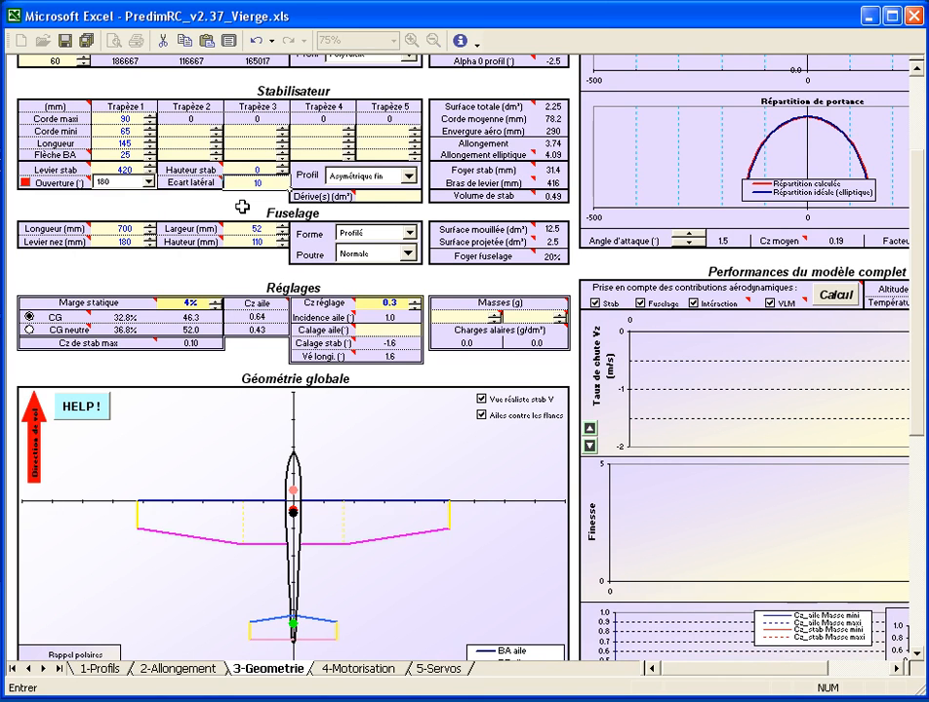
key(Return)
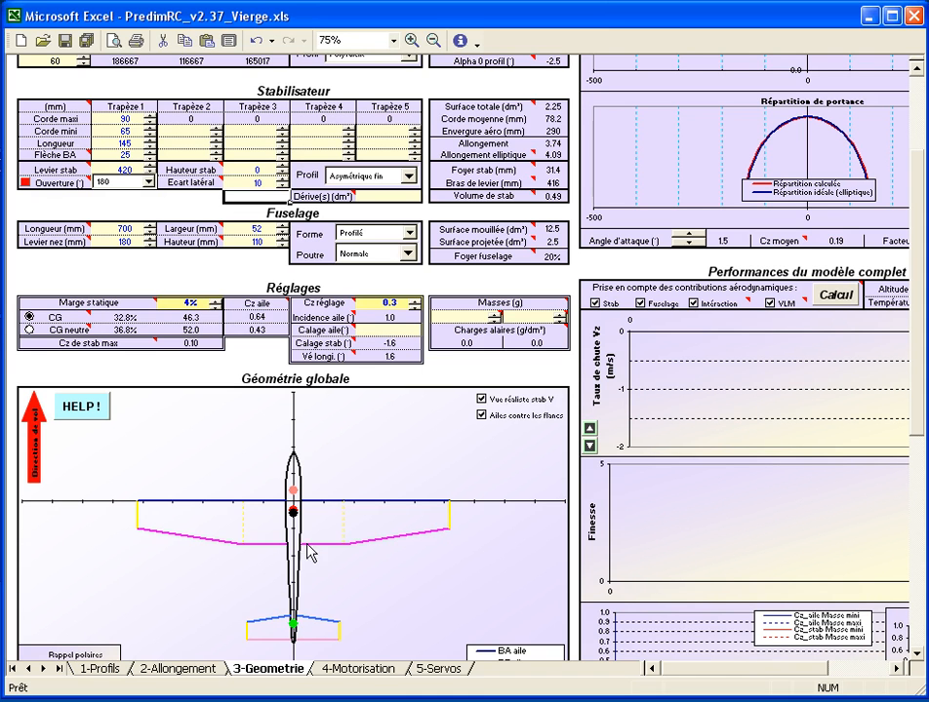
Disable and re-enable the Ailes contre les flancs option to compare the wing's placement against the fuselage.
click(481, 415)
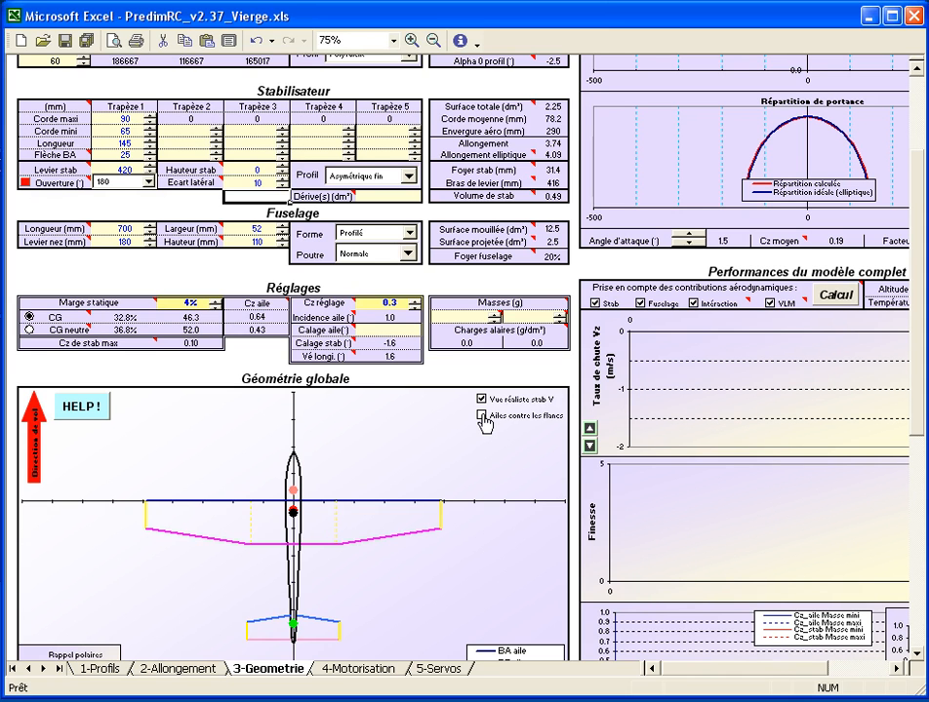
click(481, 415)
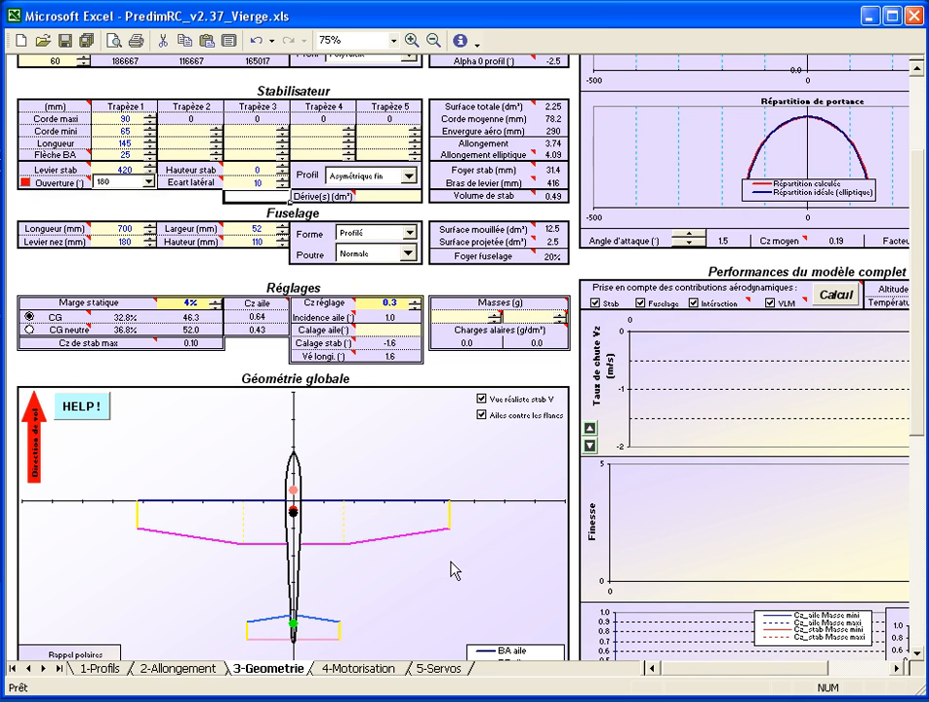
Save the workbook under the new name PredimRC_v2.37_MiniBaobab.xls in the Tuto PredimRC folder.
click(86, 39)
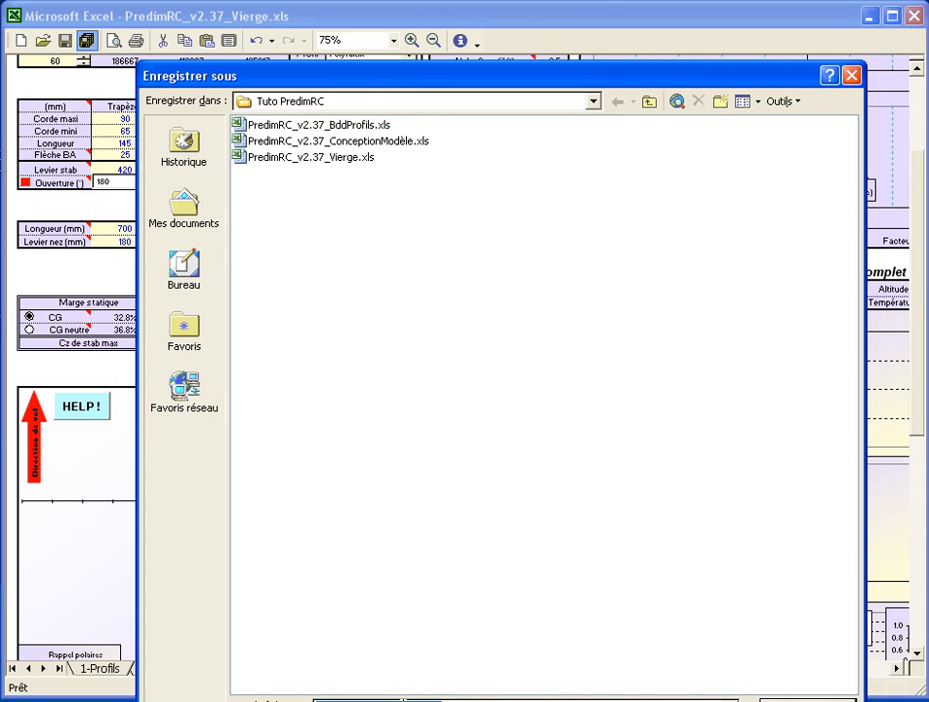
drag(399, 701, 424, 701)
key(Return)
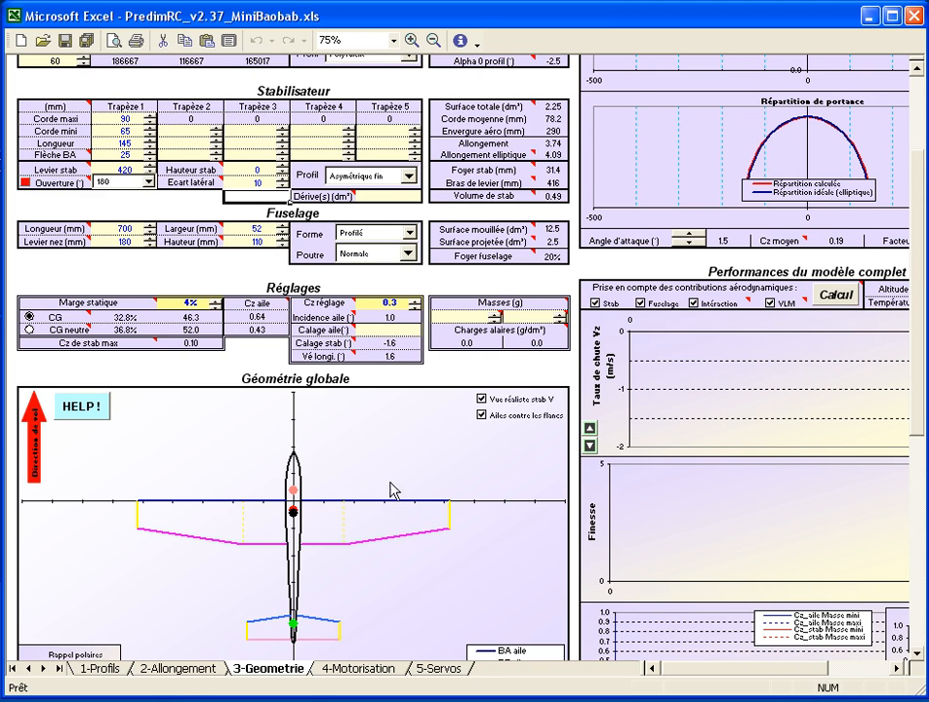
Read the comment on the stabiliser's Dérive(s) (dm²) field for guidance on sizing the fin.
scroll(328, 407, up, 1)
scroll(328, 398, up, 3)
scroll(327, 398, up, 1)
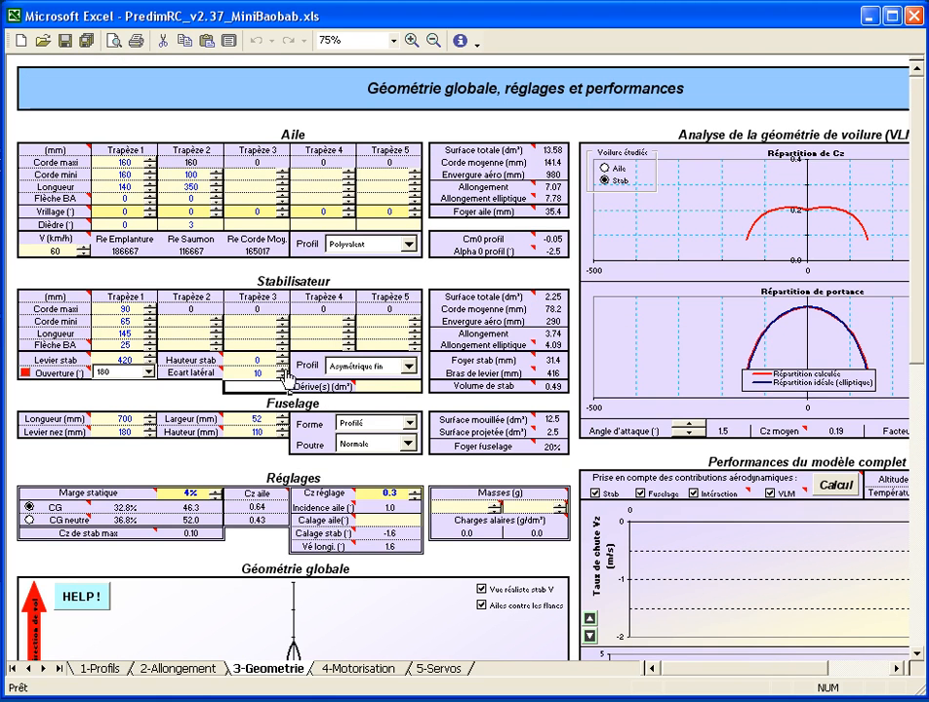
scroll(280, 361, down, 2)
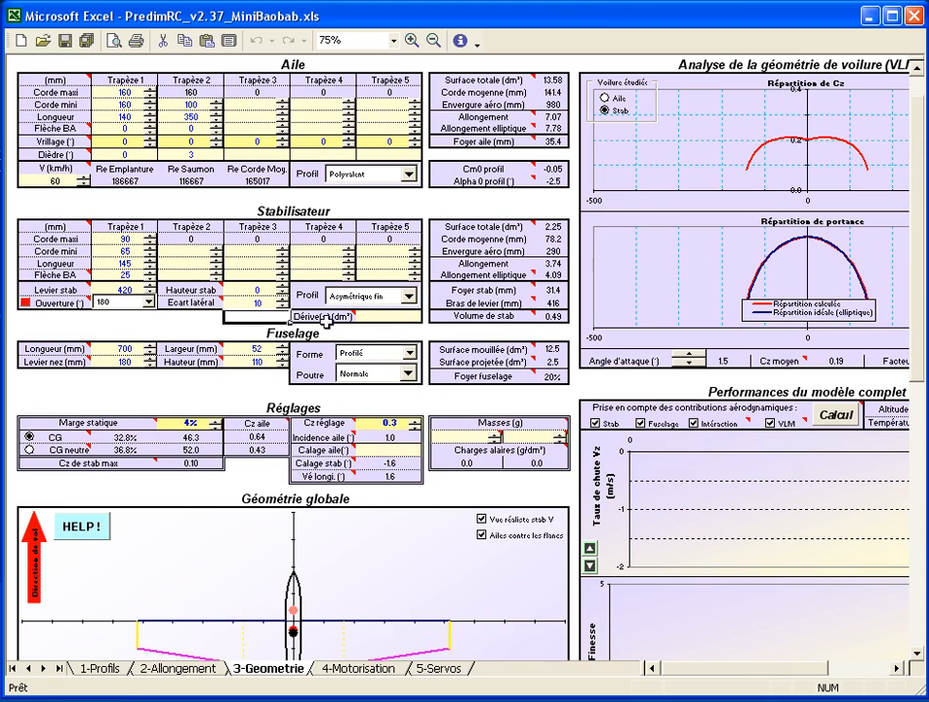
mouse_move(329, 314)
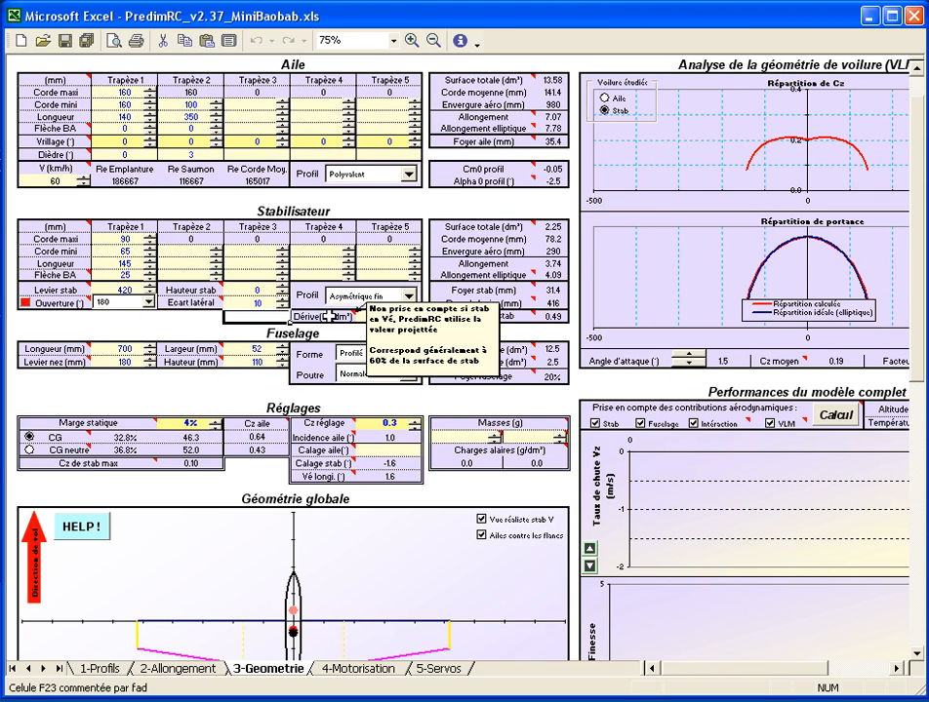
Switch to Calculatrice, compute the fin area as 2.25 × 0.6, and close the calculator.
key(alt+Tab)
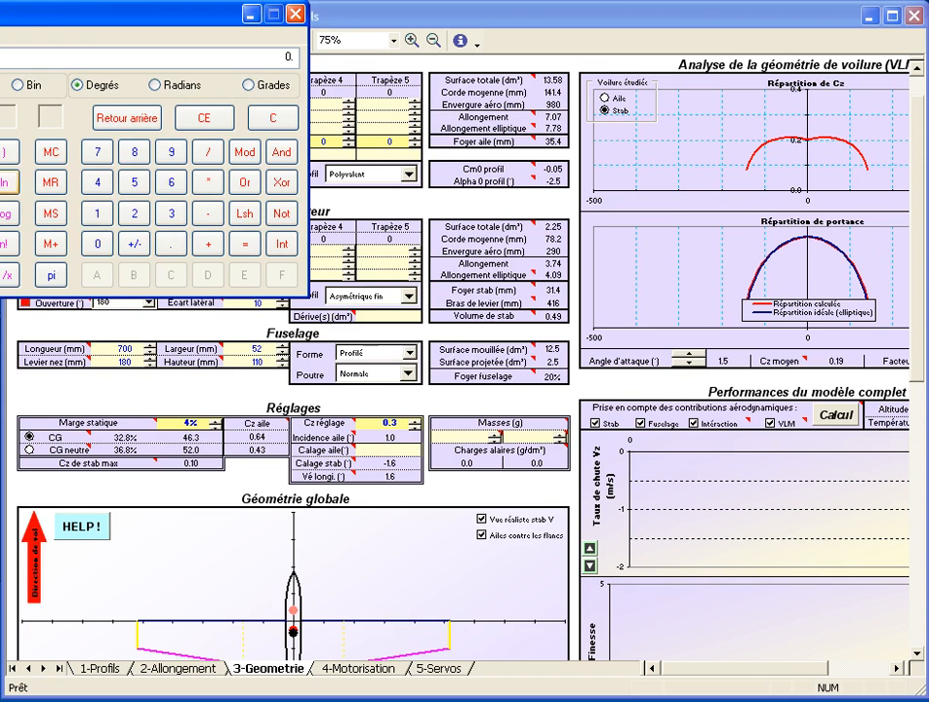
drag(40, 22, 227, 105)
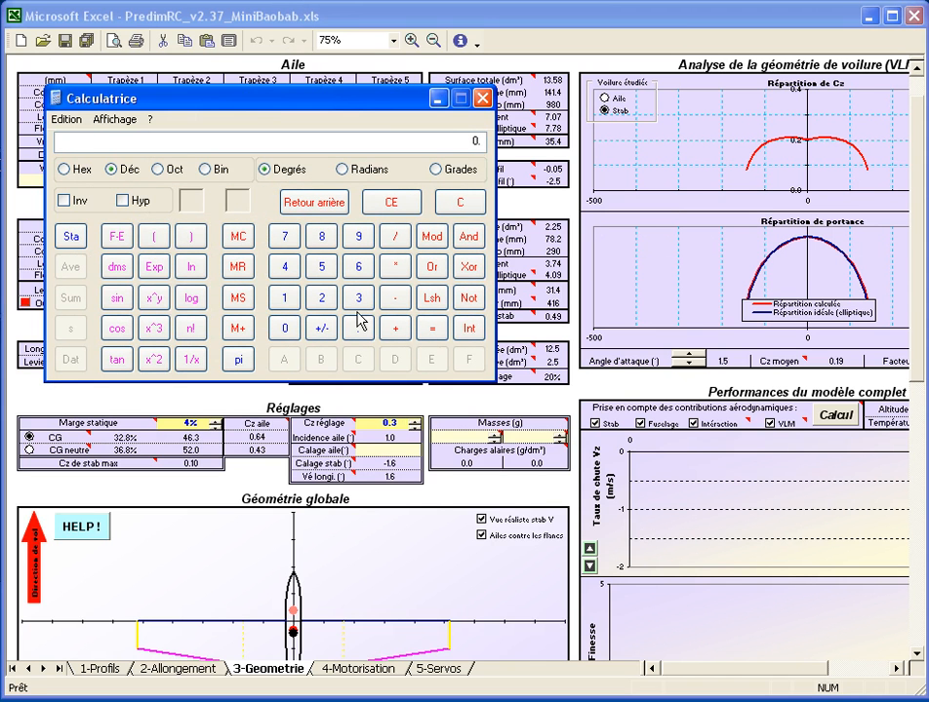
drag(389, 101, 356, 95)
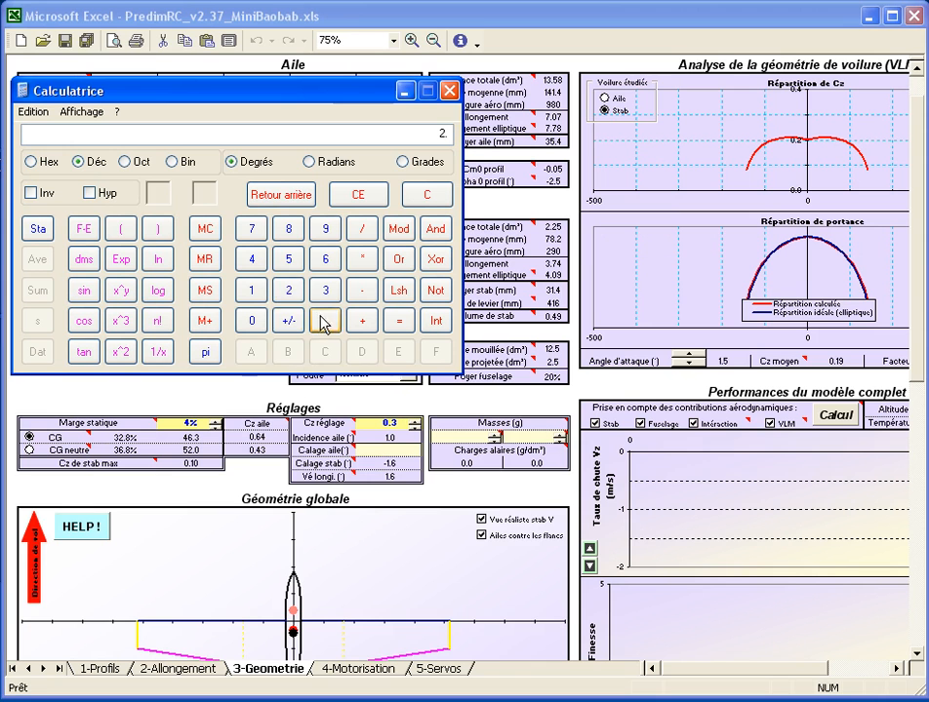
click(289, 295)
click(288, 297)
click(286, 260)
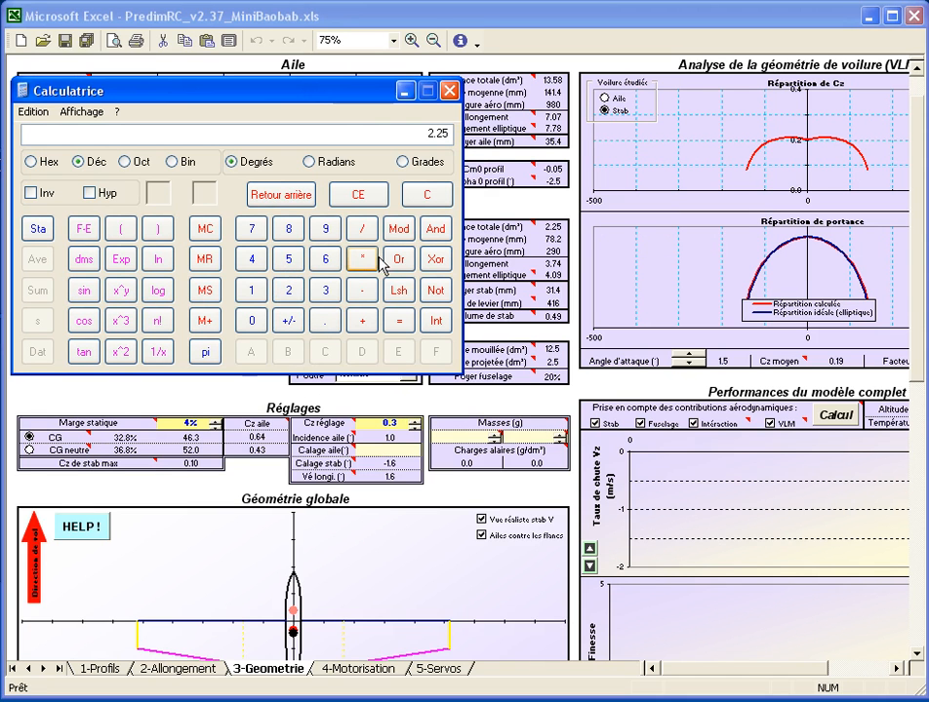
click(255, 325)
click(329, 319)
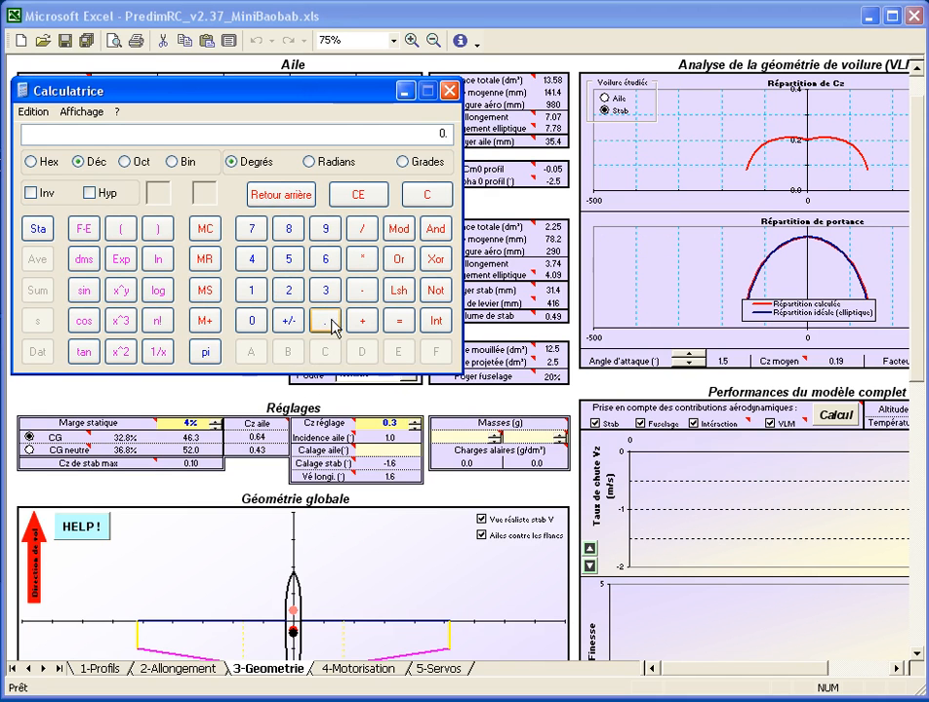
click(326, 261)
click(399, 320)
click(448, 90)
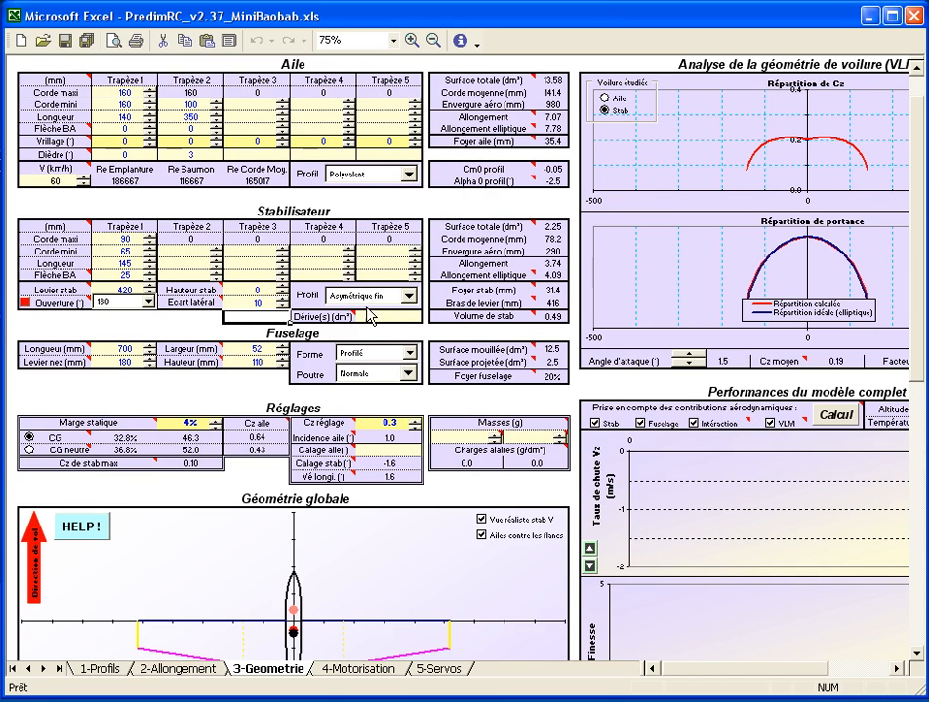
Set the fin area (Dérive(s)) to 1.35 dm² and the stabiliser's profile (Profil) to Planche.
text(1.35)
key(Return)
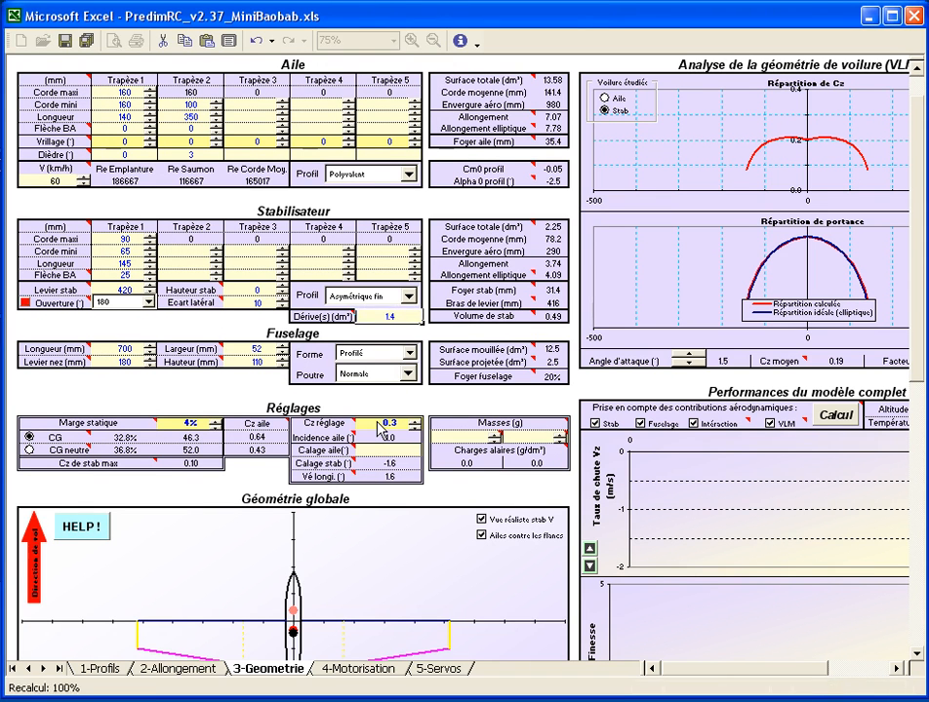
click(411, 299)
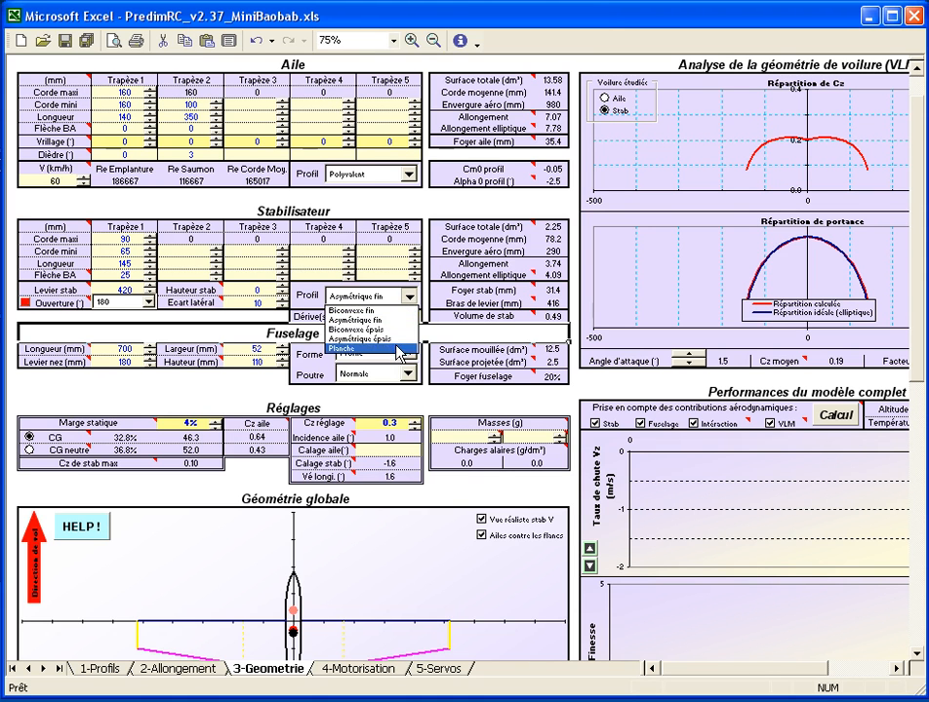
click(353, 348)
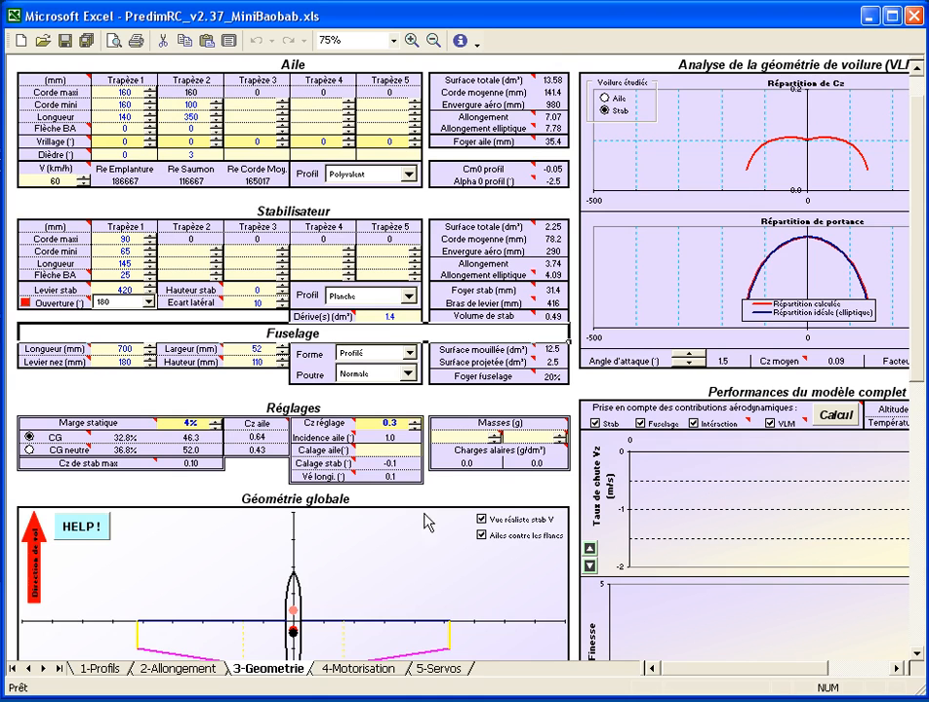
scroll(427, 522, down, 5)
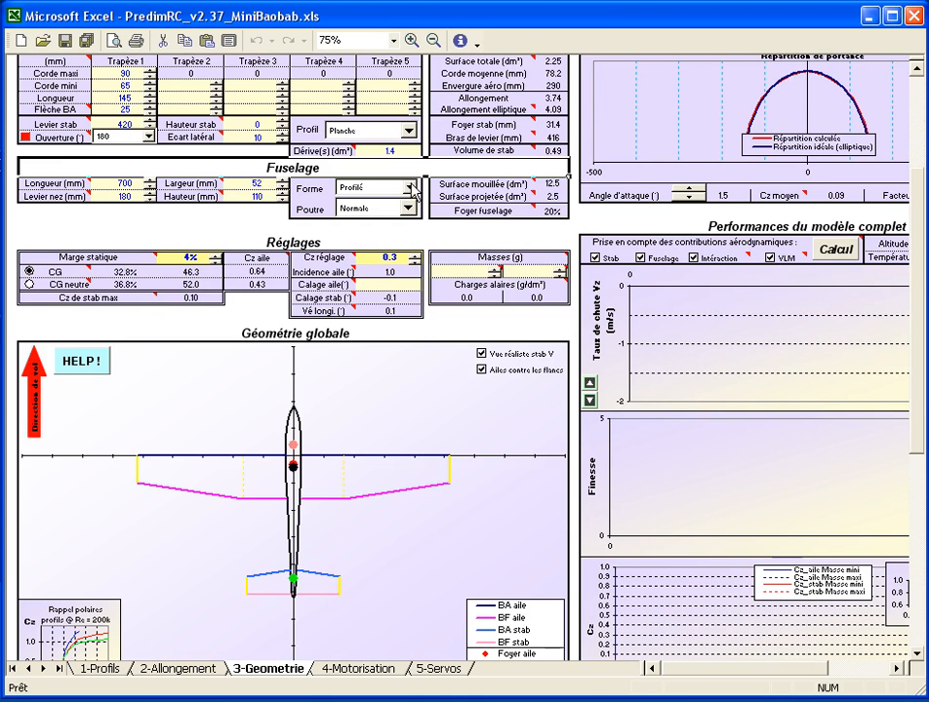
Set the fuselage's Forme to Caisse arrondie and, after trying Fine and Normale, set its Poutre to Epaisse.
click(410, 188)
click(404, 212)
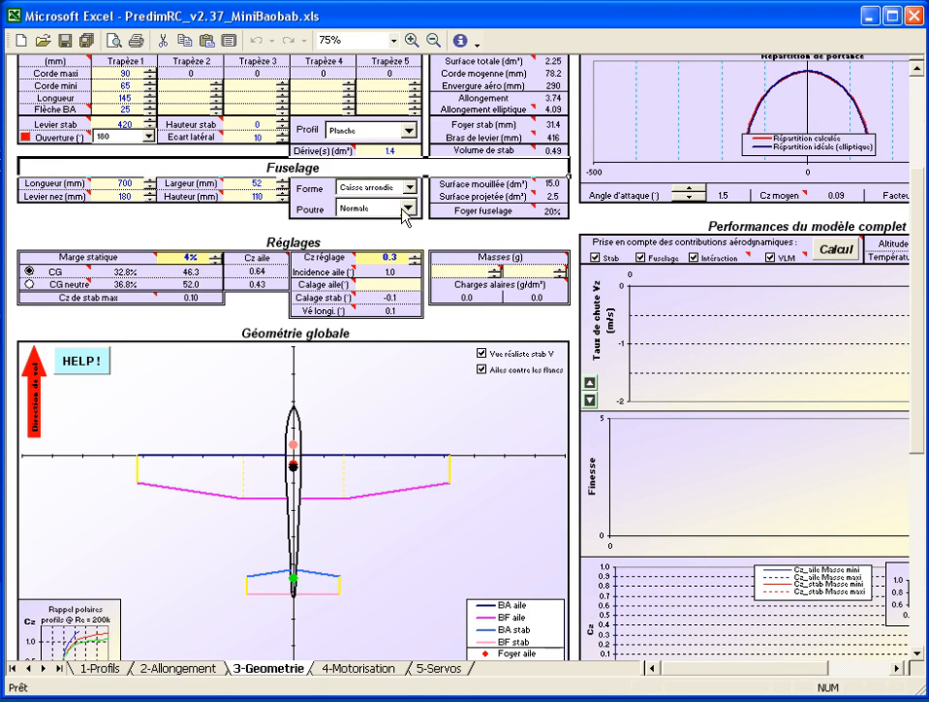
click(406, 209)
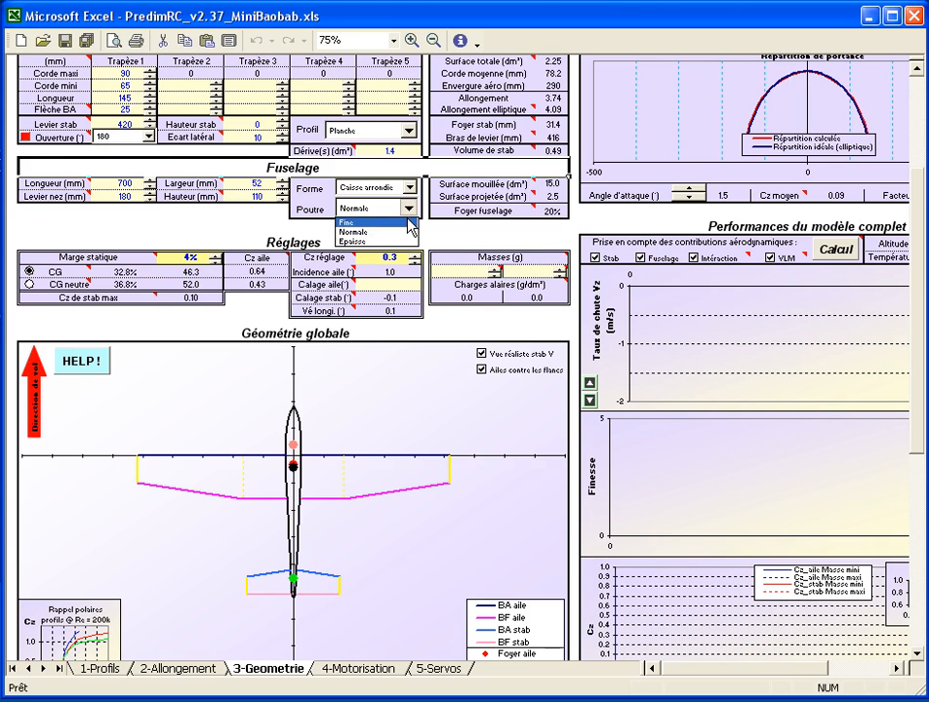
click(408, 222)
click(411, 209)
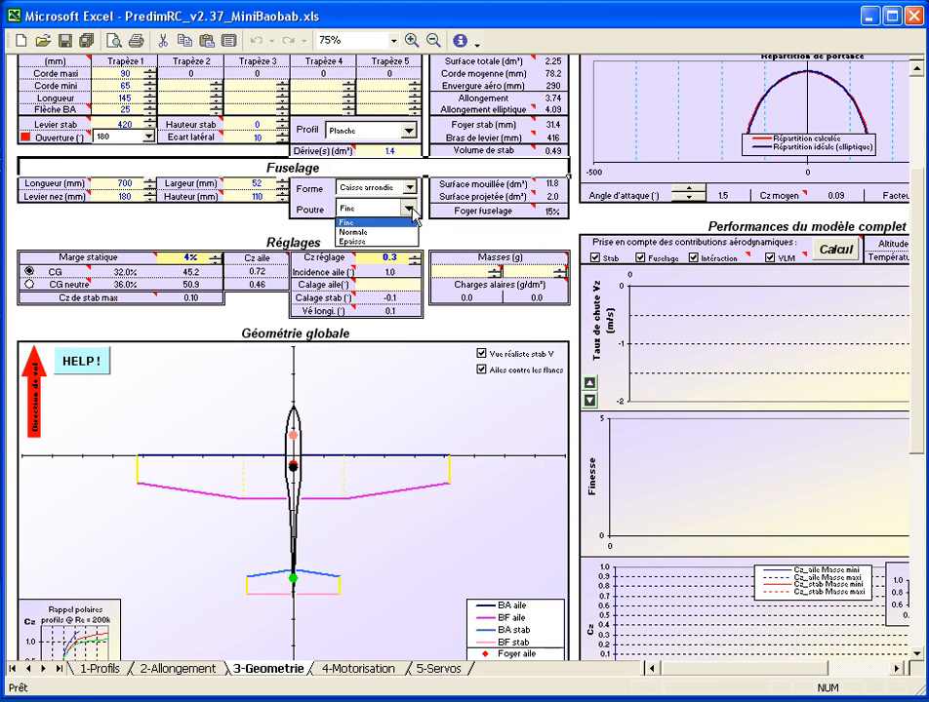
click(409, 241)
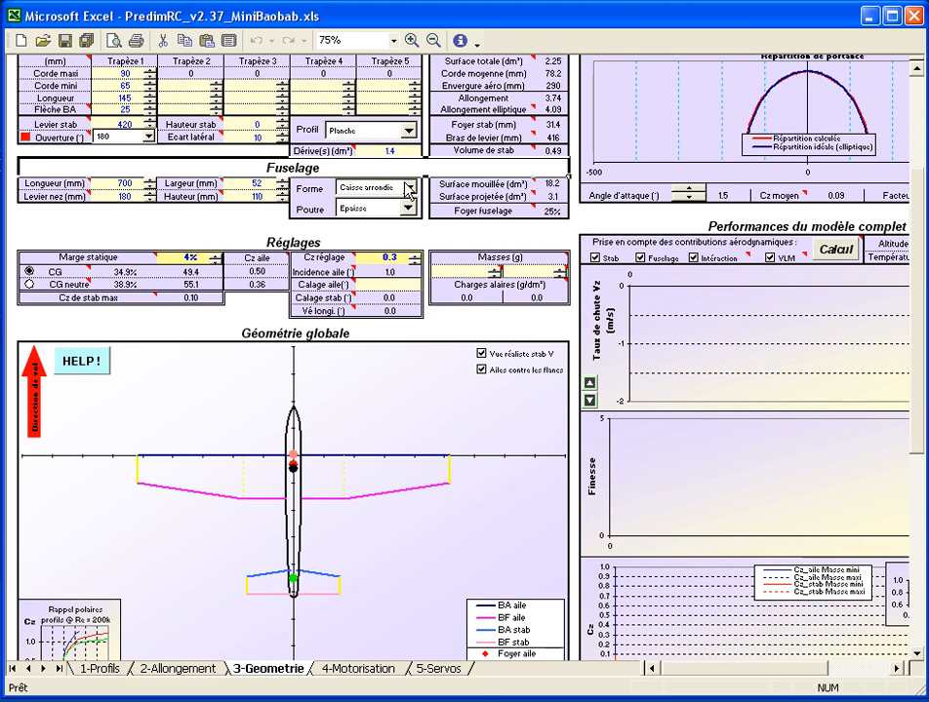
click(407, 209)
click(407, 232)
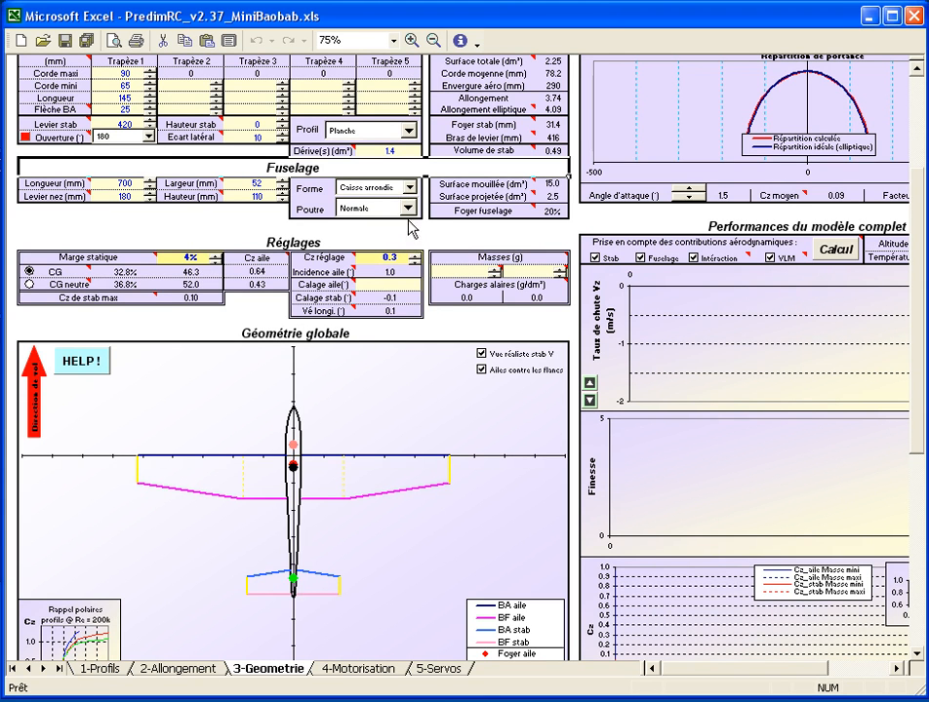
click(406, 209)
click(411, 240)
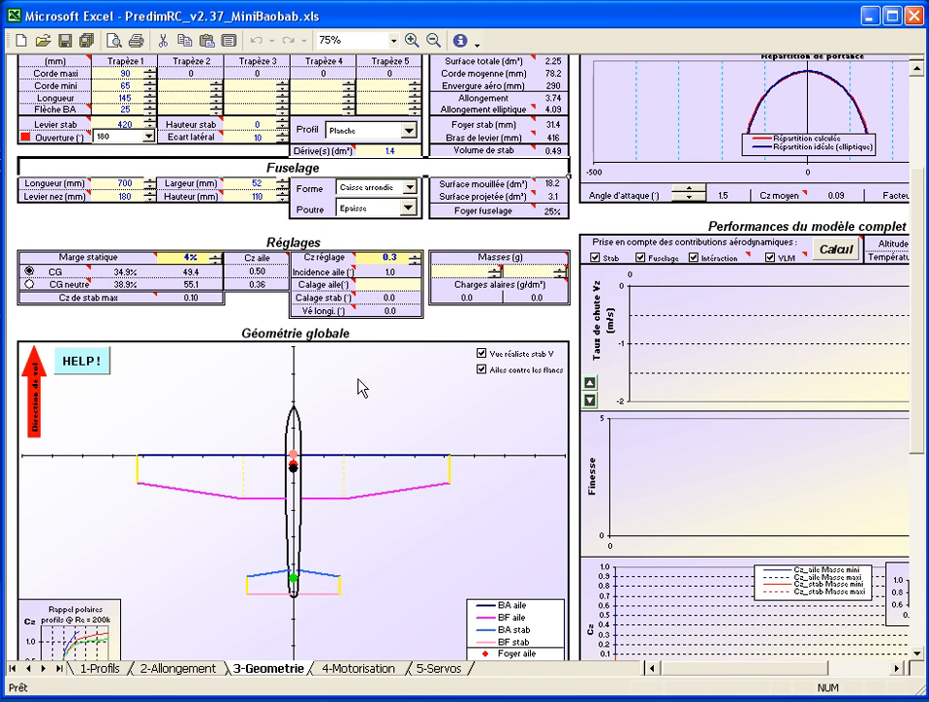
Enter a minimum mass of 450 g and a maximum mass of 500 g under Masses (g).
mouse_move(464, 277)
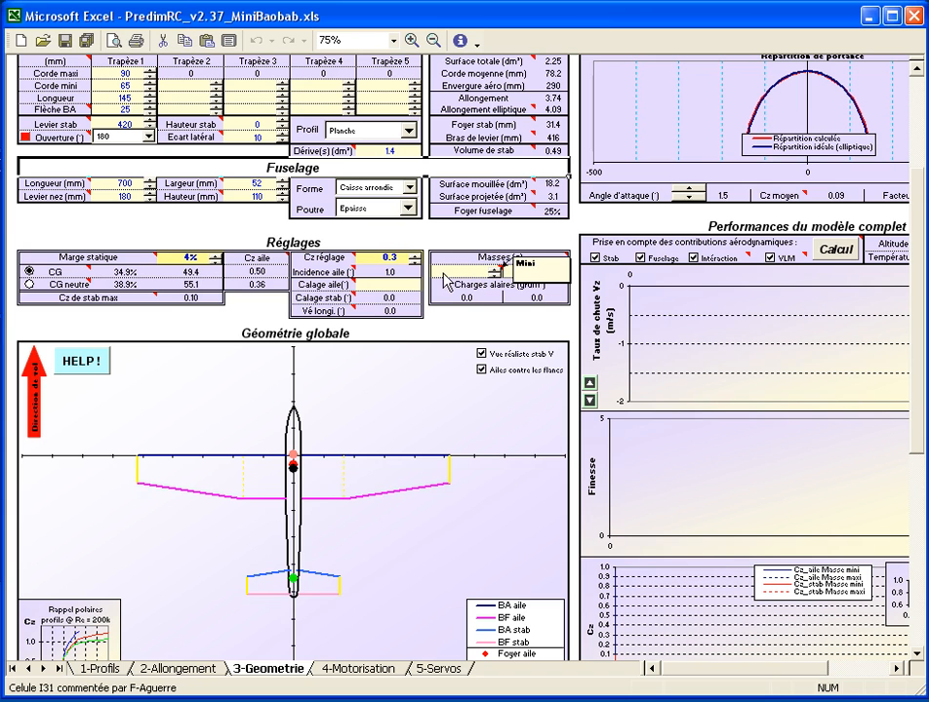
mouse_move(498, 294)
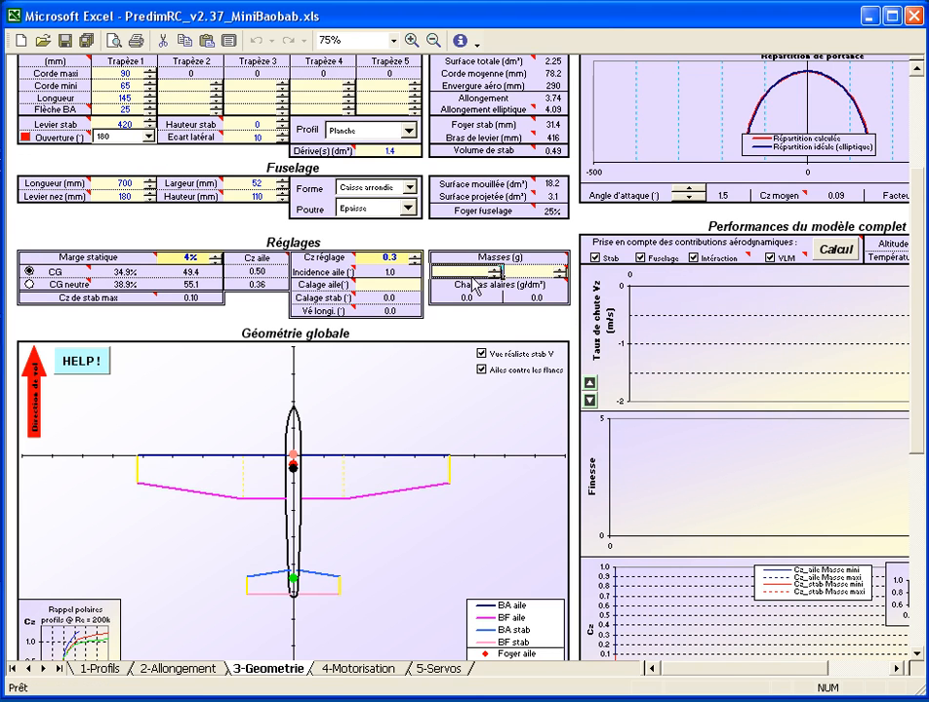
text(450)
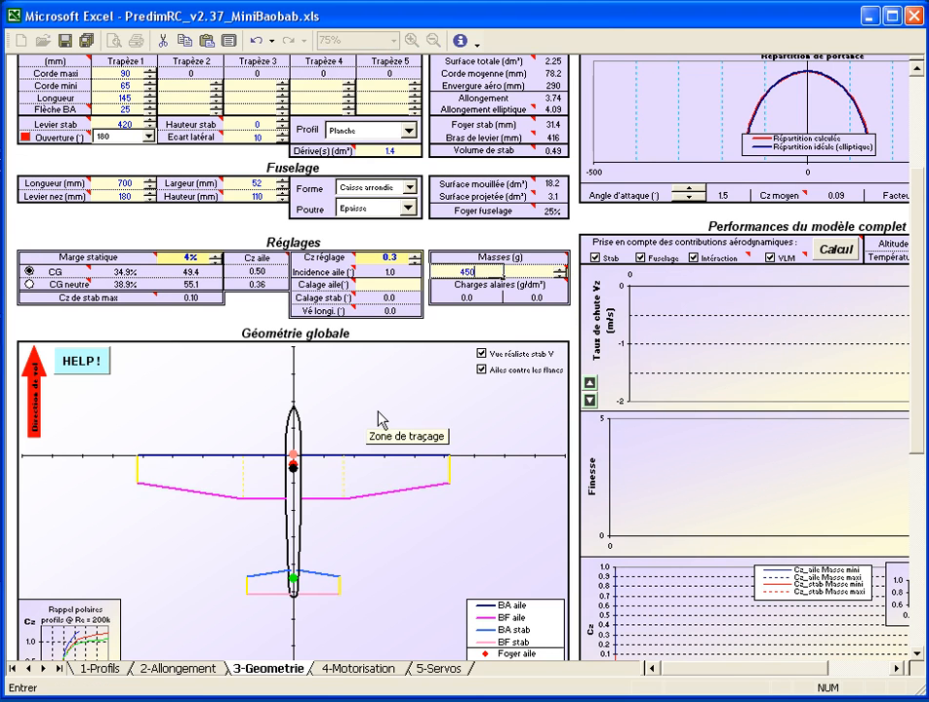
key(Return)
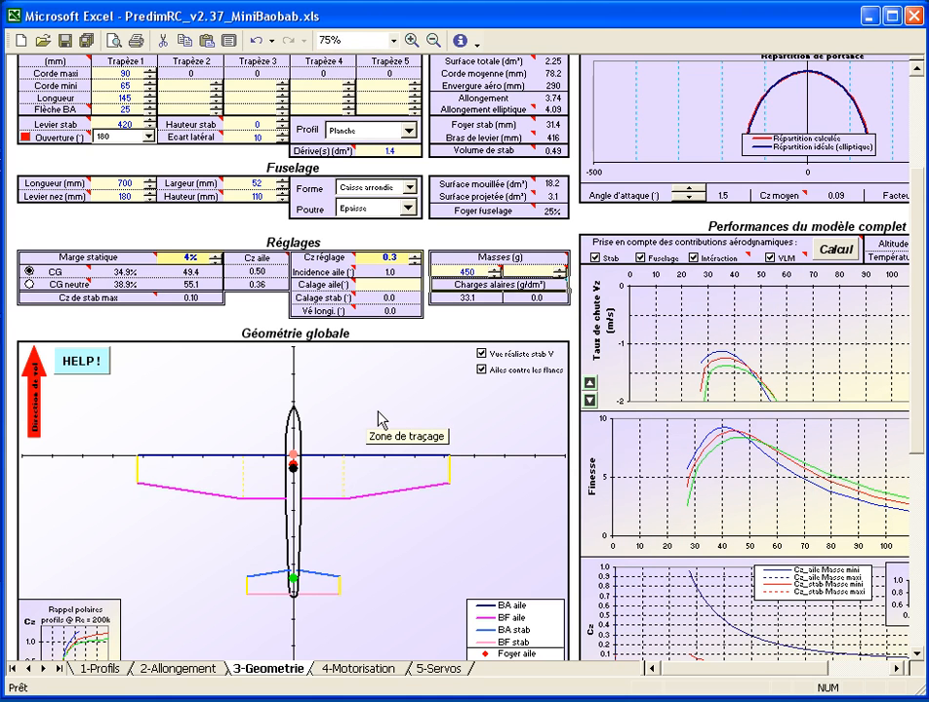
key(Up)
key(Right)
text(500)
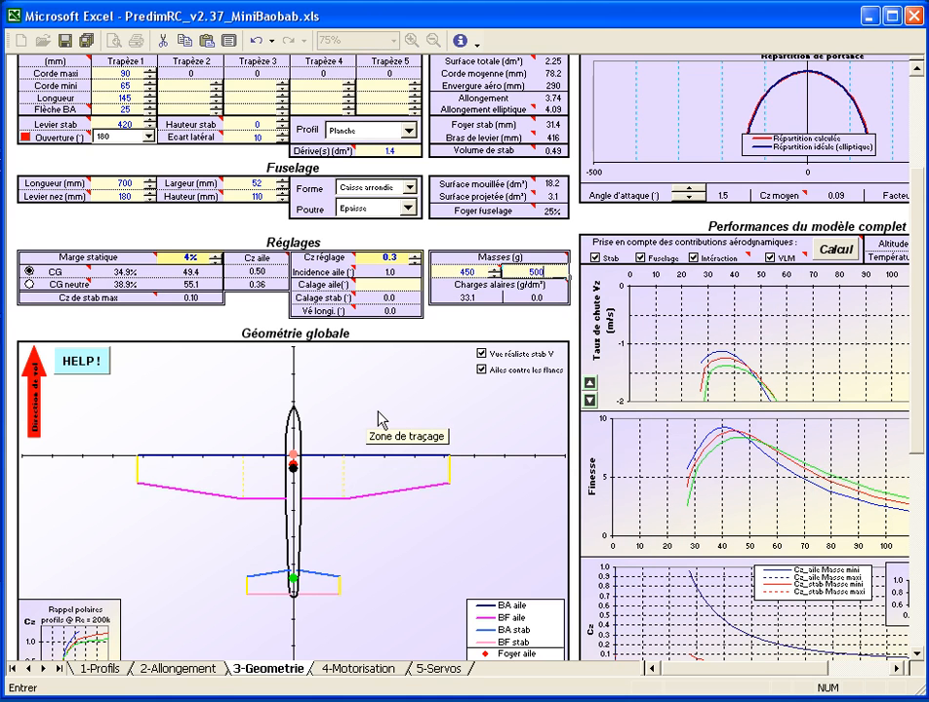
key(Return)
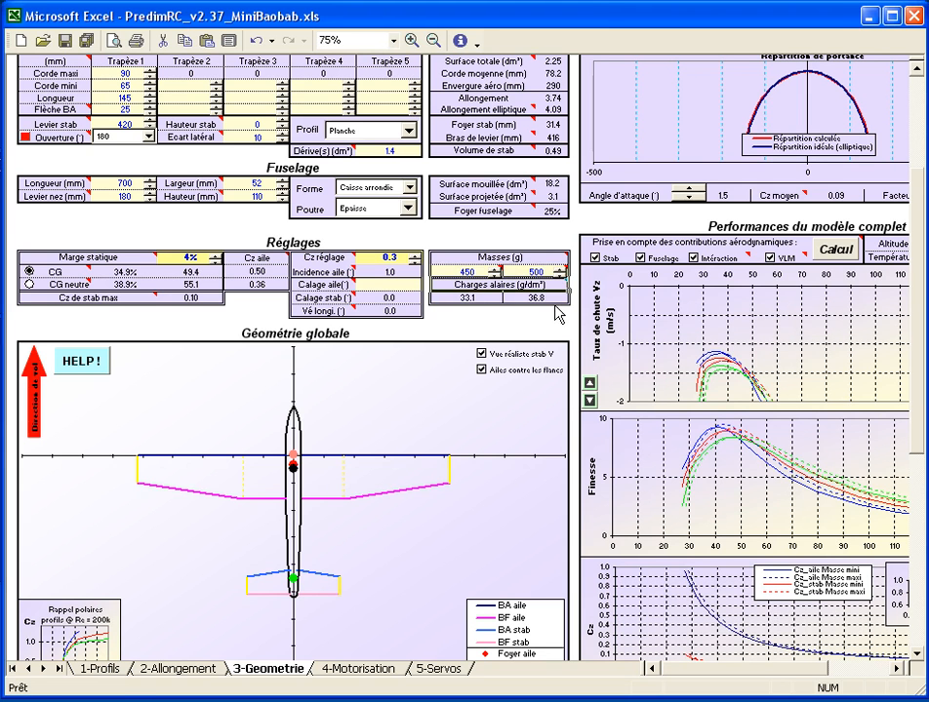
Change the model's minimum mass to 400 g and its maximum mass to 450 g.
mouse_move(536, 293)
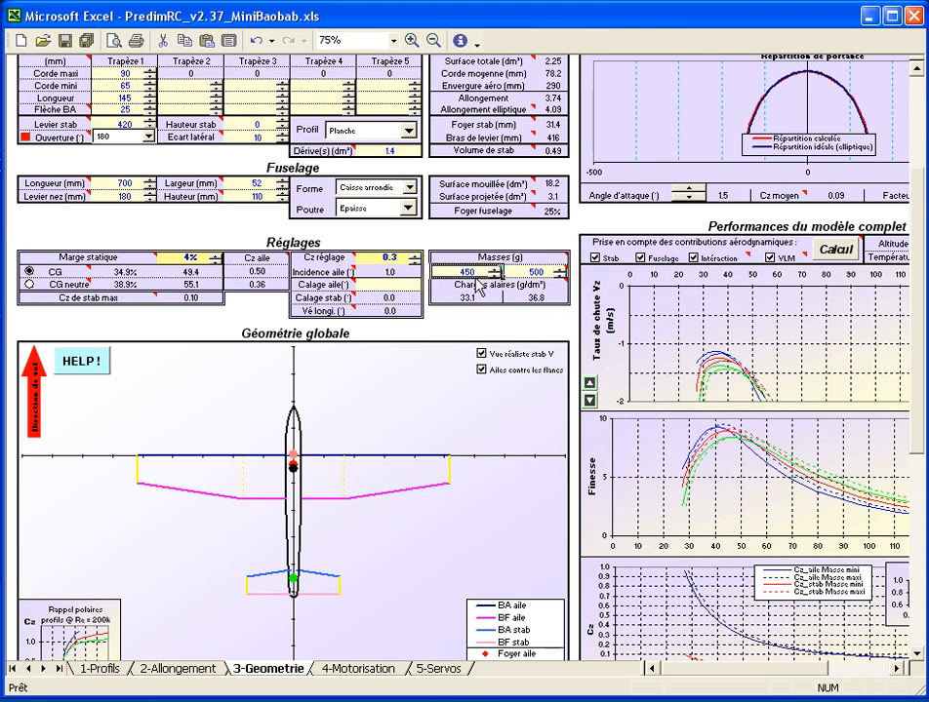
text(400)
key(Return)
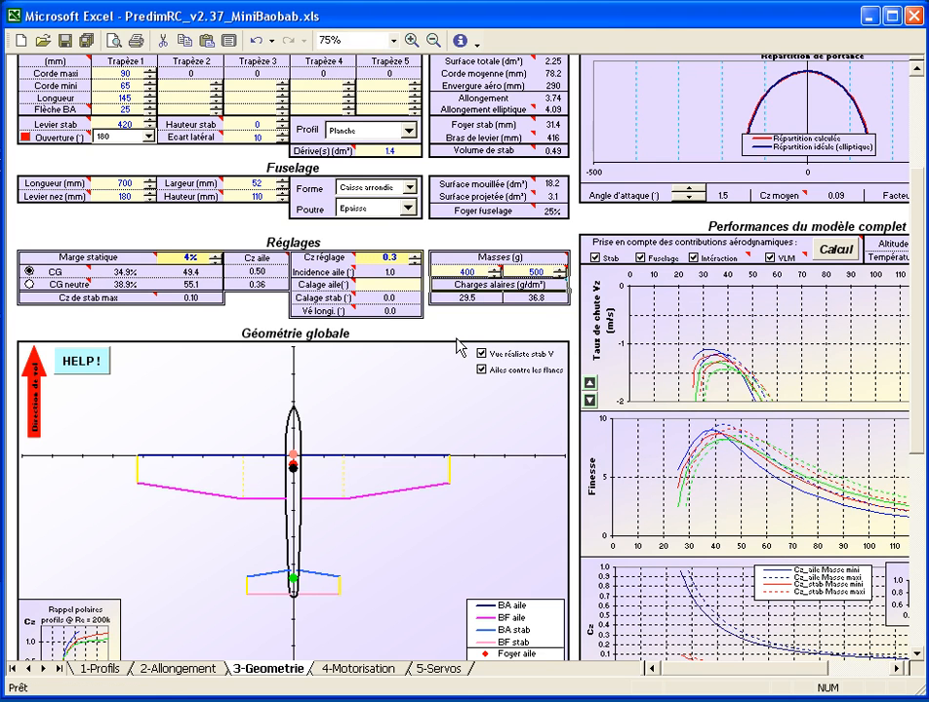
click(531, 272)
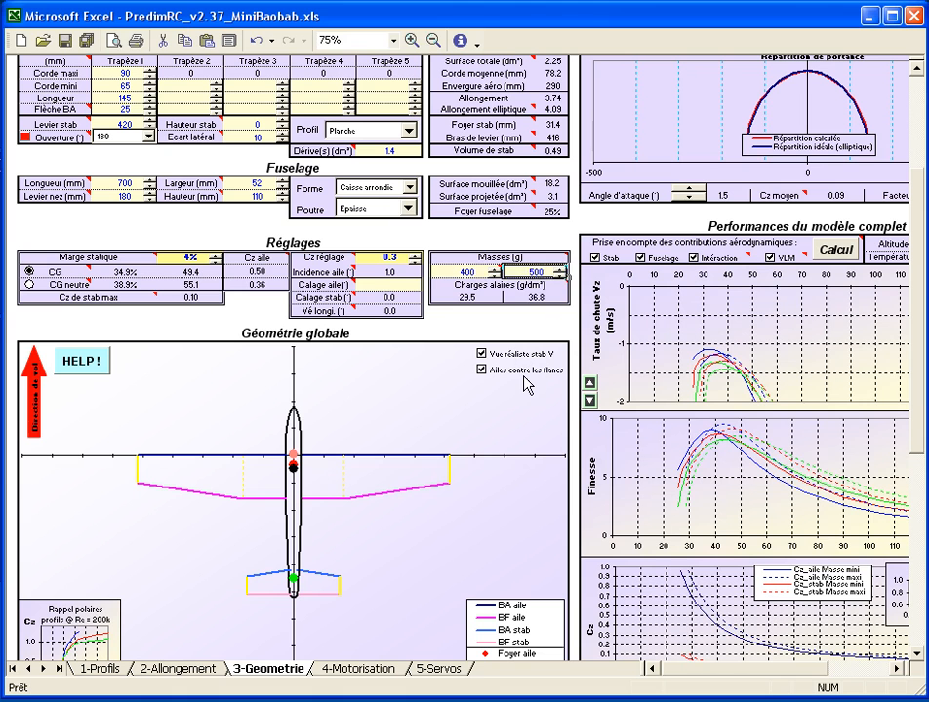
text(450)
key(Return)
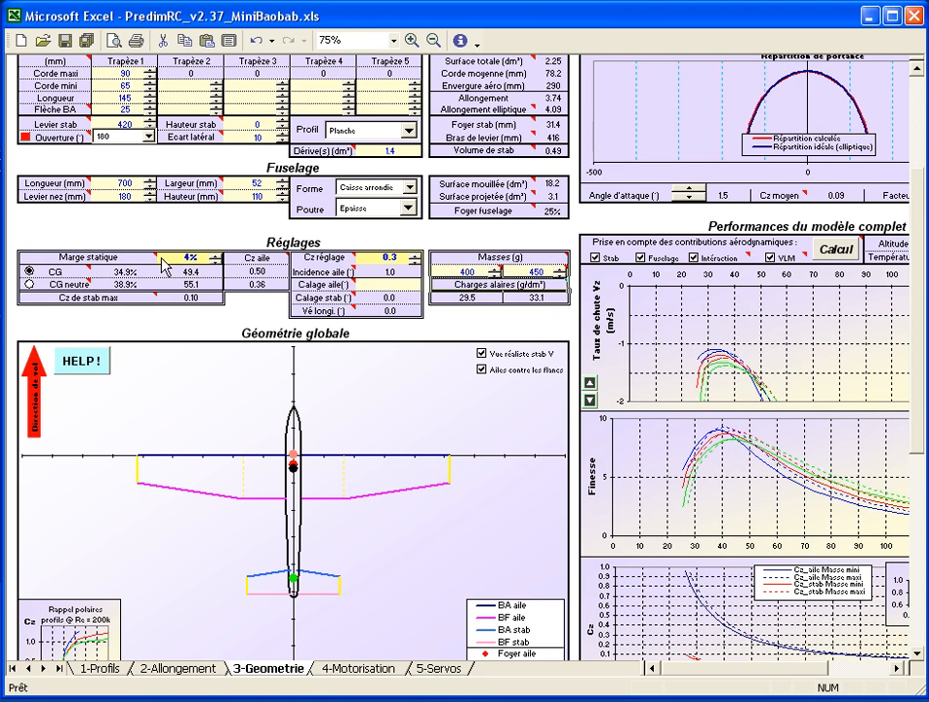
Set the wing's incidence setting (Calage aile) to 1° in the Réglages section.
mouse_move(139, 263)
click(377, 285)
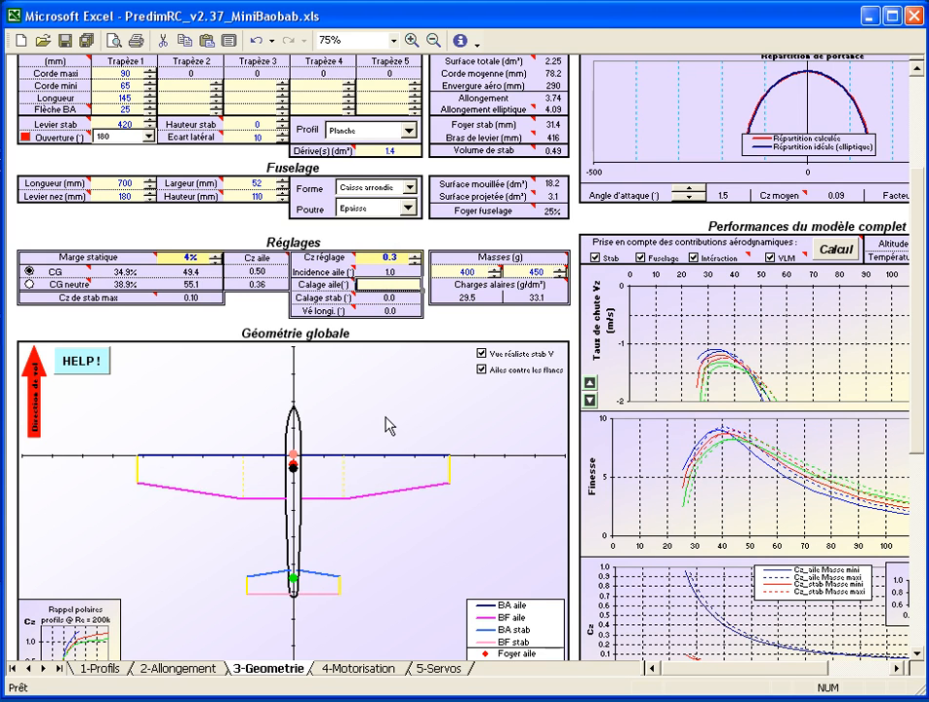
text(1)
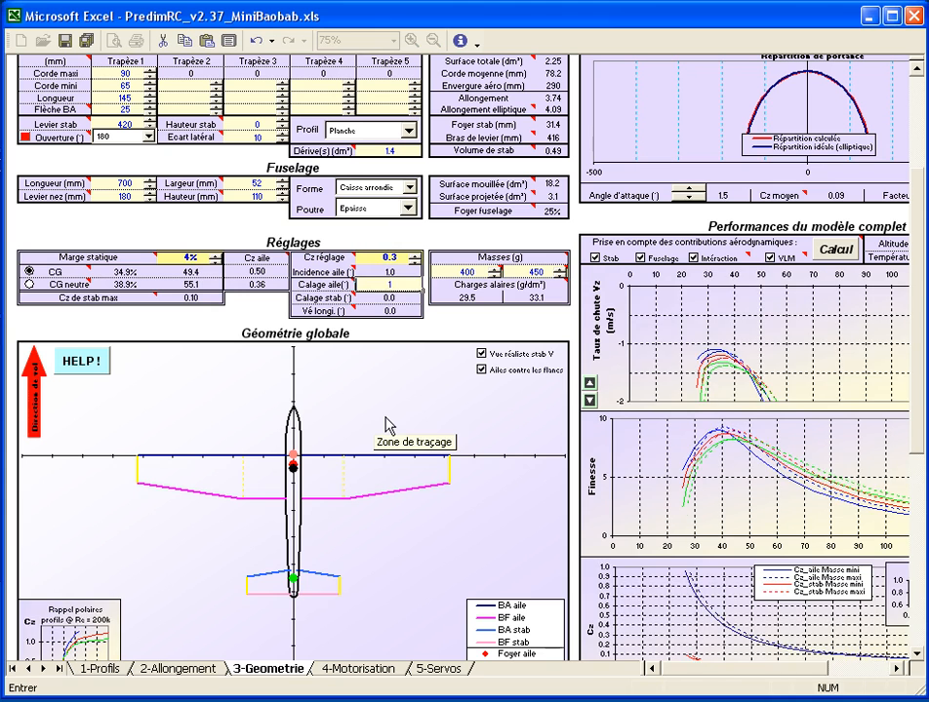
key(Return)
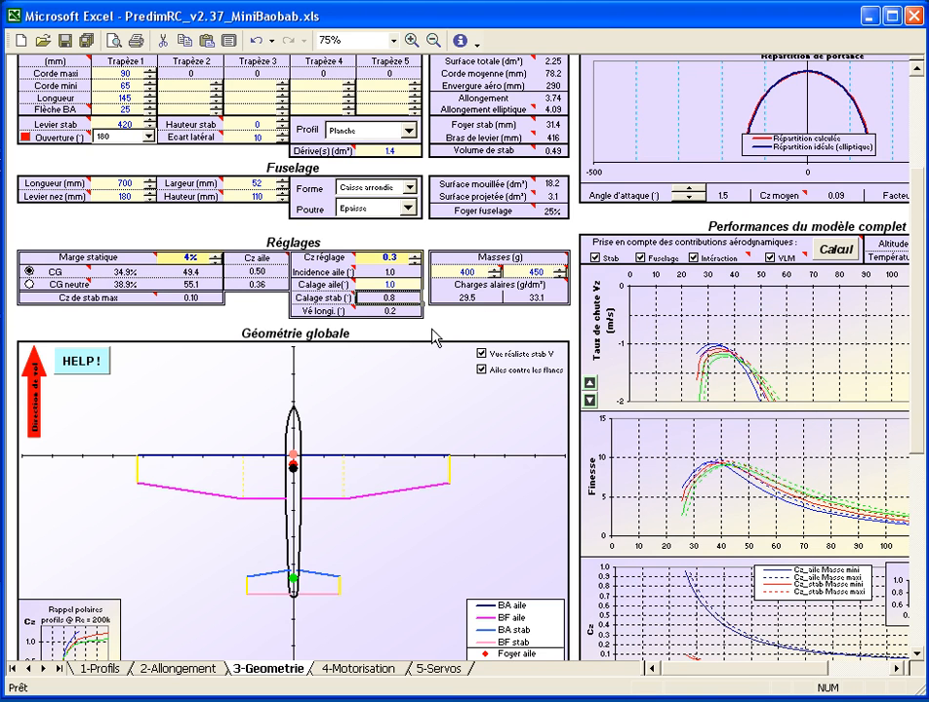
Review the wing profile coefficients, stabiliser and fuselage data, Réglages values and overall geometry drawing on the 3-Geometrie sheet.
scroll(434, 336, up, 6)
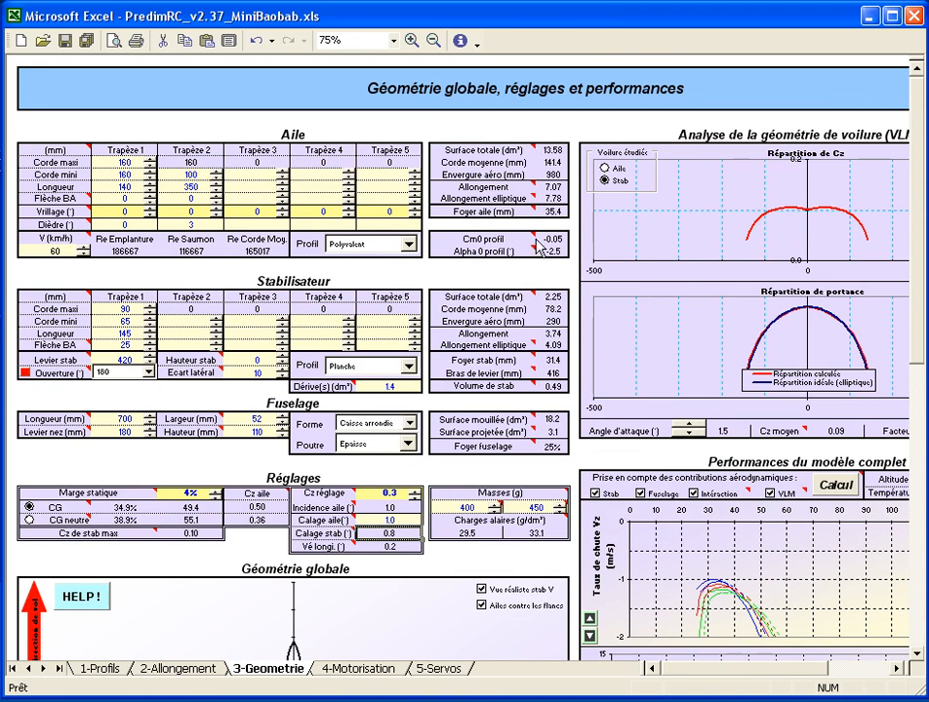
mouse_move(501, 259)
scroll(446, 564, down, 3)
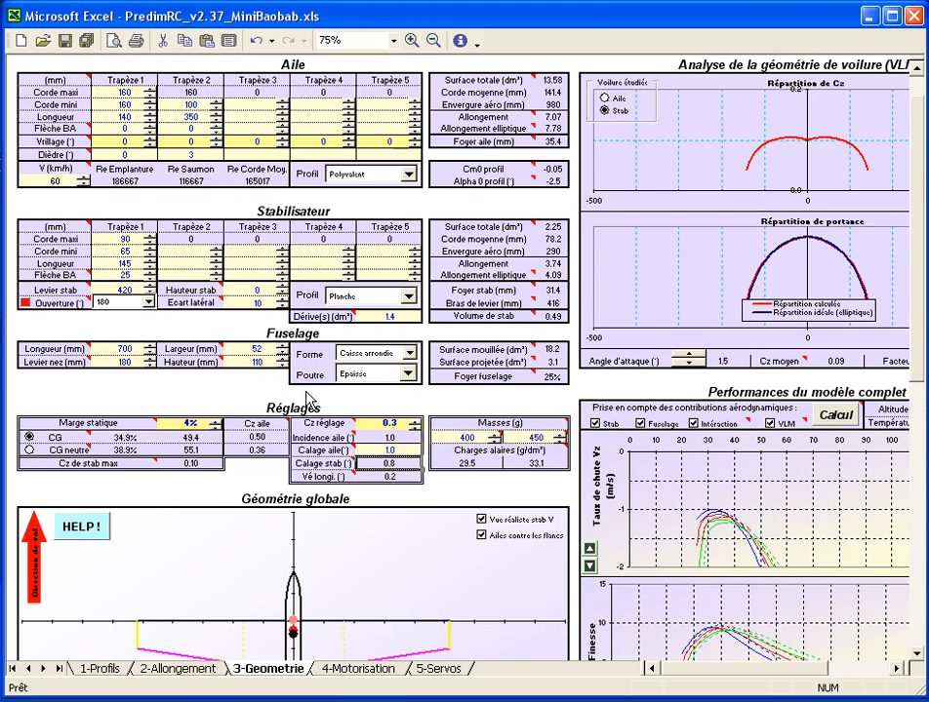
scroll(352, 393, up, 2)
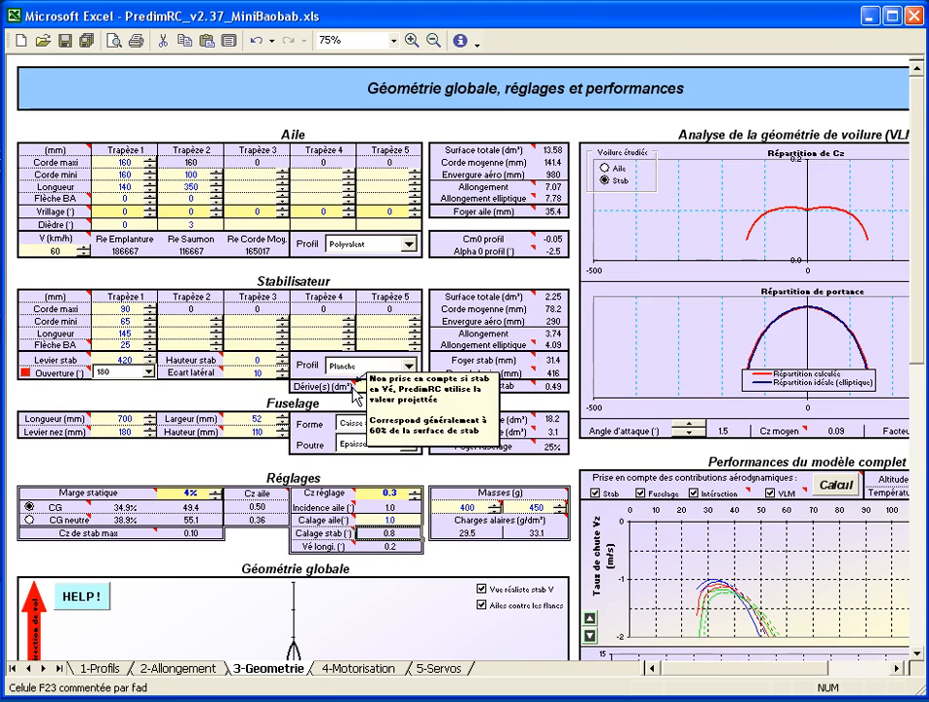
scroll(355, 395, down, 2)
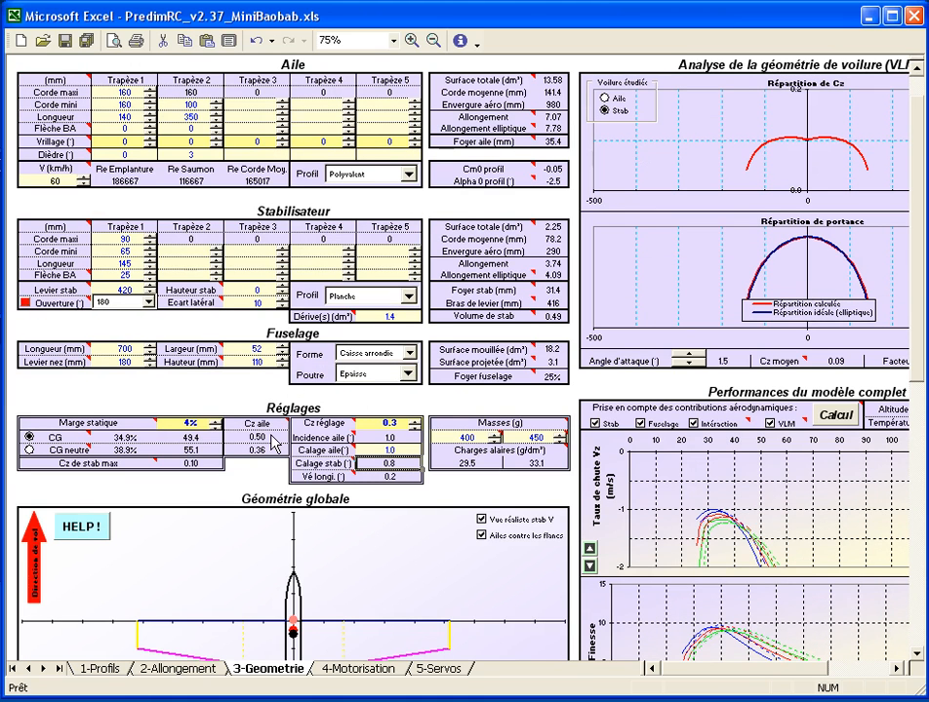
mouse_move(81, 440)
mouse_move(324, 487)
mouse_move(319, 461)
scroll(236, 495, up, 2)
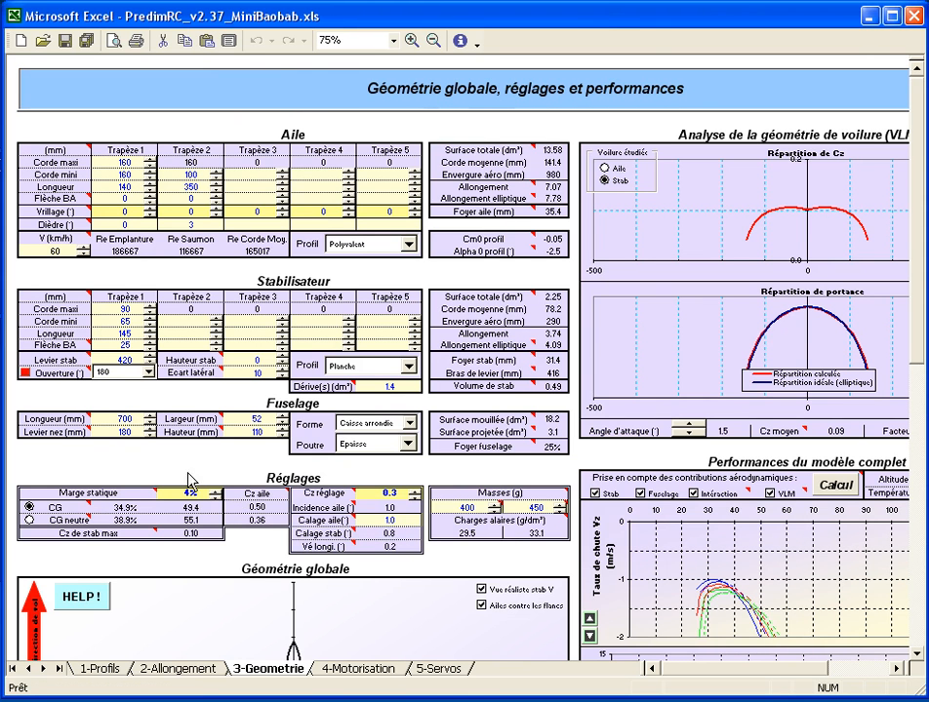
scroll(249, 517, down, 4)
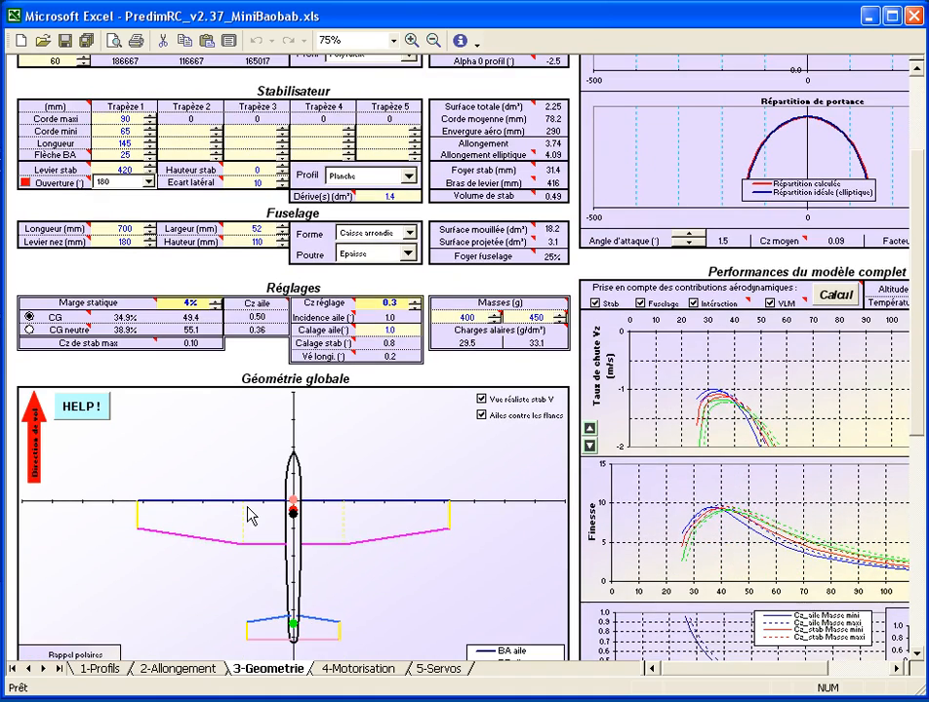
scroll(249, 517, up, 4)
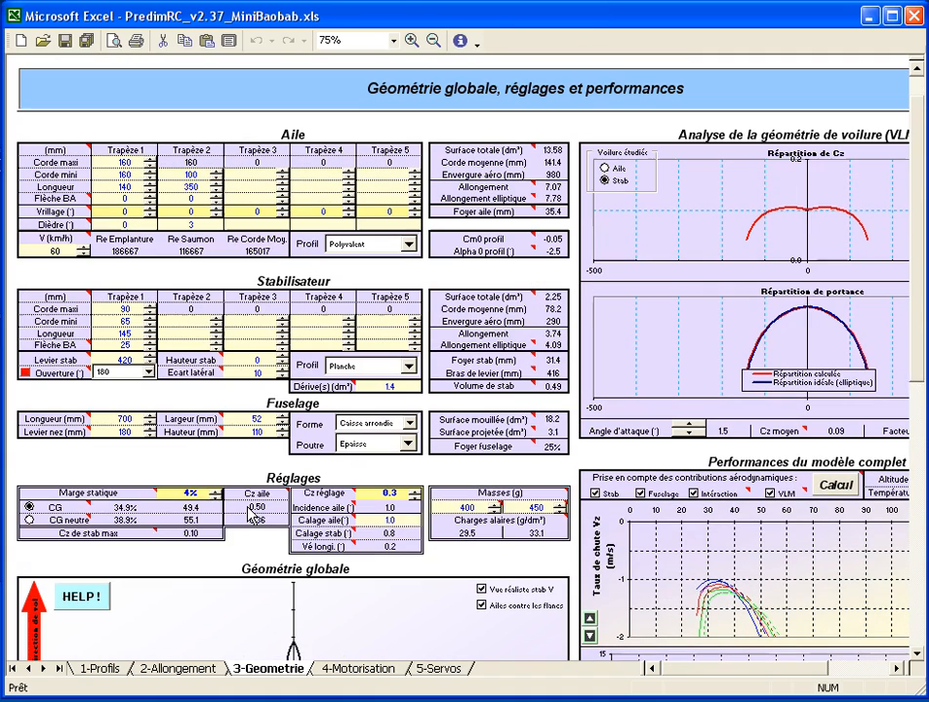